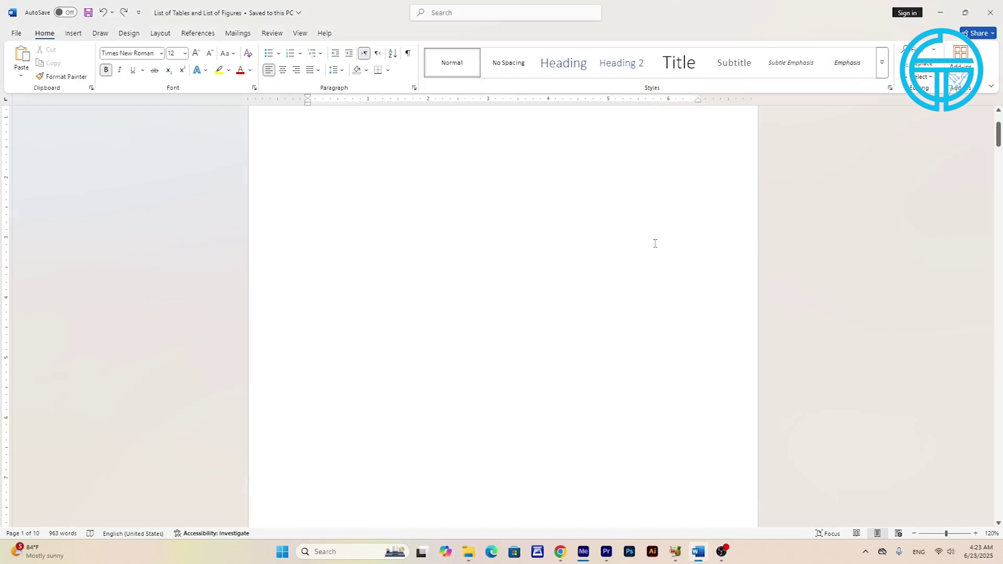
- Scroll down to the Table 1.1 Gender frequency table and its Figure 1.1 pie chart
{"action": "scroll", "coordinate": [510, 238], "scroll_direction": "up", "scroll_amount": 1}
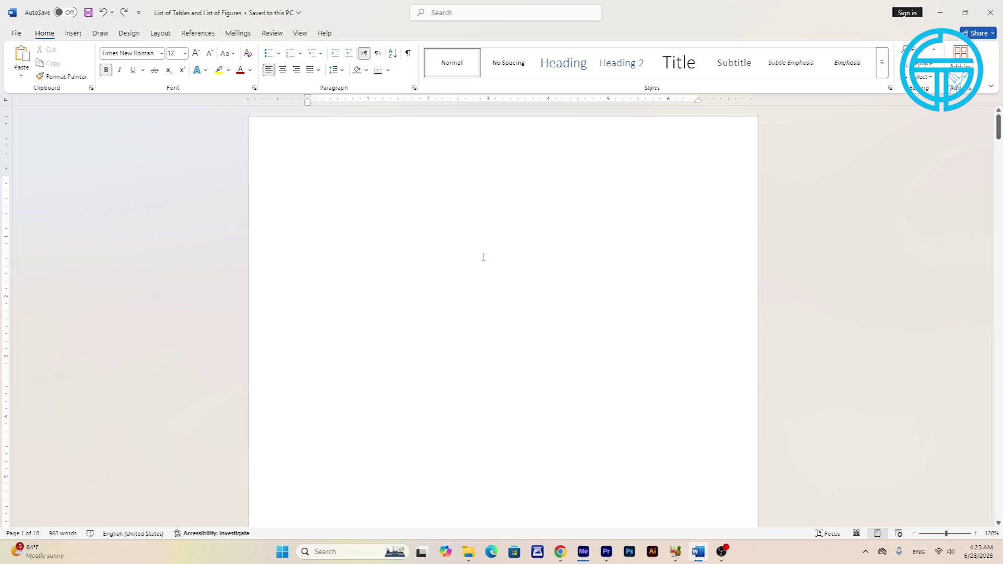
{"action": "scroll", "coordinate": [489, 260], "scroll_direction": "down", "scroll_amount": 1}
{"action": "scroll", "coordinate": [489, 261], "scroll_direction": "up", "scroll_amount": 1}
{"action": "scroll", "coordinate": [488, 262], "scroll_direction": "down", "scroll_amount": 4}
{"action": "scroll", "coordinate": [488, 261], "scroll_direction": "down", "scroll_amount": 3}
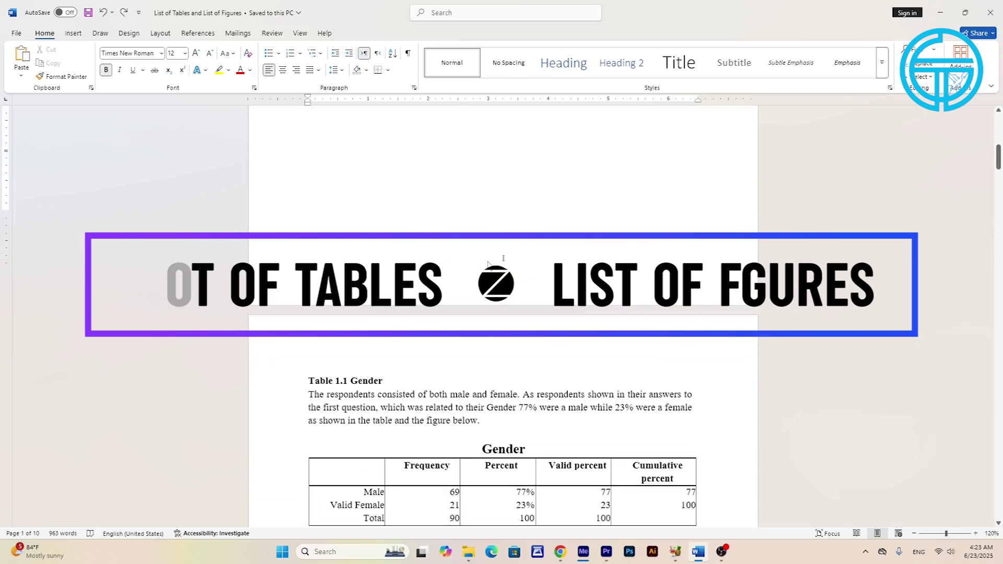
{"action": "scroll", "coordinate": [488, 261], "scroll_direction": "down", "scroll_amount": 4}
{"action": "scroll", "coordinate": [489, 261], "scroll_direction": "up", "scroll_amount": 1}
{"action": "scroll", "coordinate": [488, 261], "scroll_direction": "up", "scroll_amount": 2}
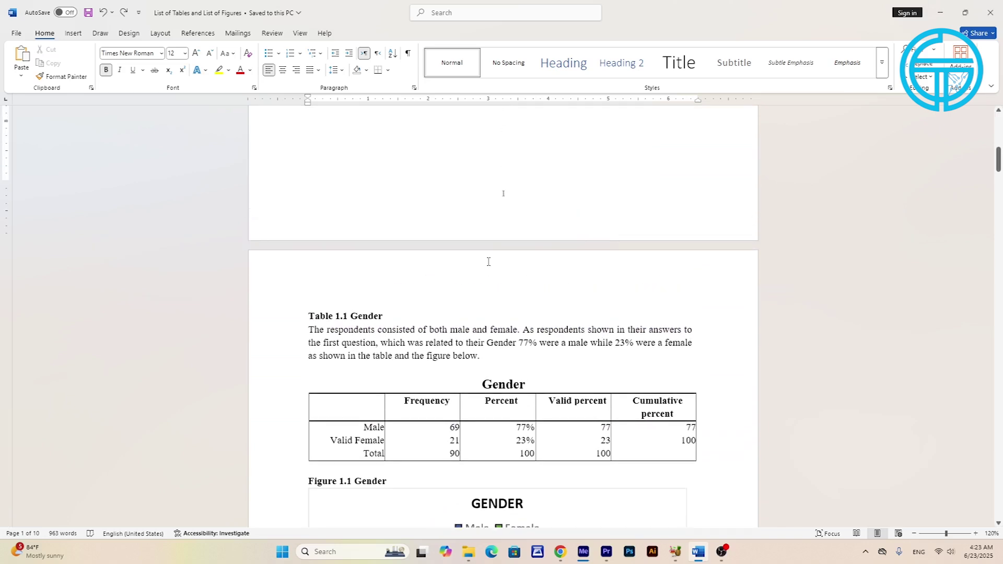
{"action": "scroll", "coordinate": [489, 262], "scroll_direction": "up", "scroll_amount": 2}
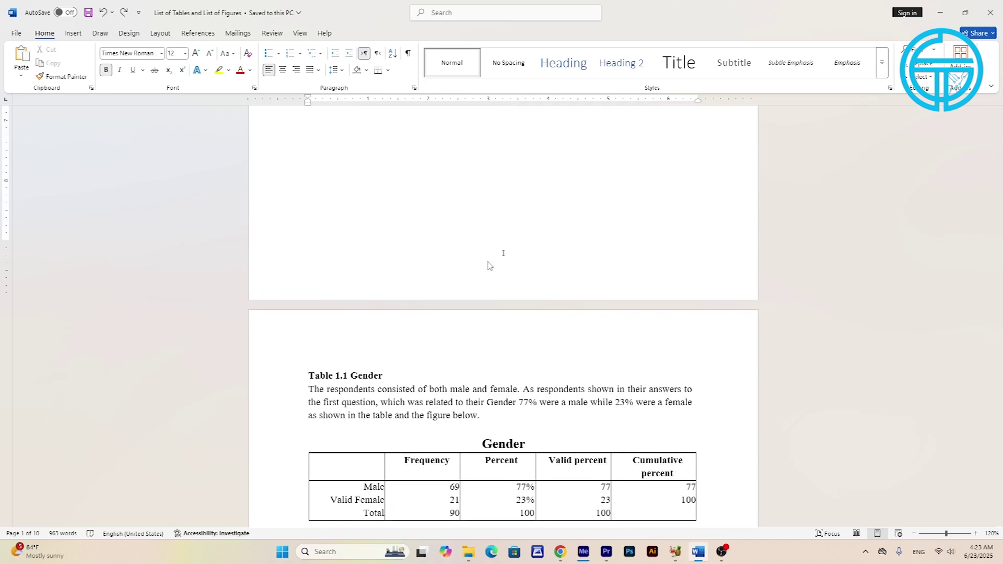
{"action": "scroll", "coordinate": [489, 265], "scroll_direction": "down", "scroll_amount": 6}
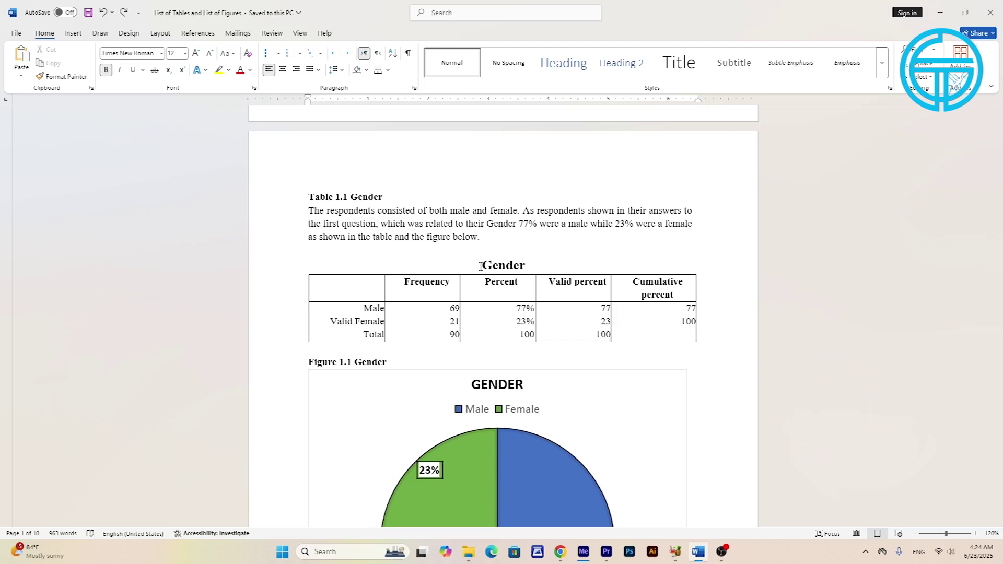
- Return to the top of the blank first page and expand the full Styles gallery
{"action": "scroll", "coordinate": [481, 266], "scroll_direction": "down", "scroll_amount": 3}
{"action": "scroll", "coordinate": [481, 267], "scroll_direction": "down", "scroll_amount": 3}
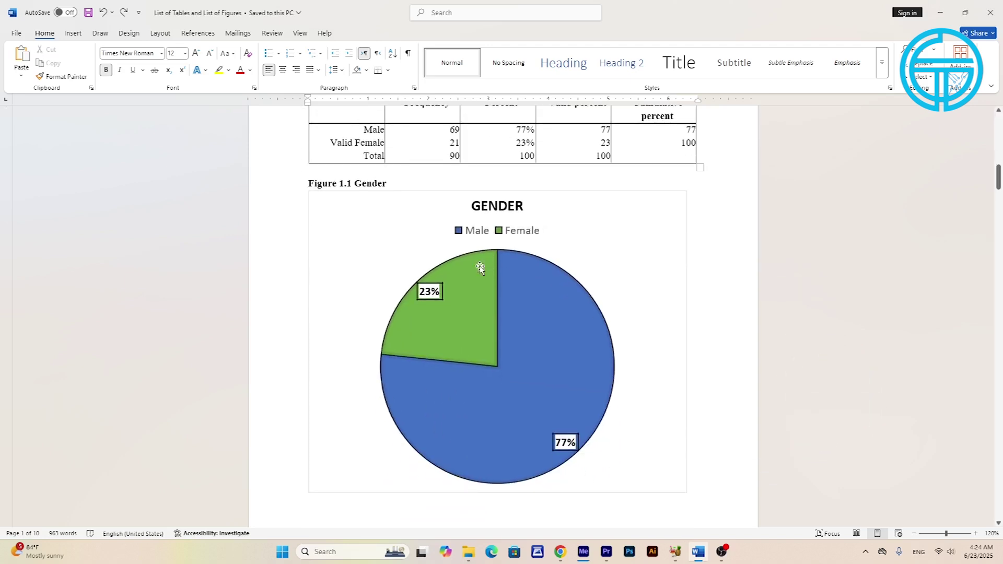
{"action": "scroll", "coordinate": [481, 267], "scroll_direction": "up", "scroll_amount": 5}
{"action": "scroll", "coordinate": [481, 267], "scroll_direction": "up", "scroll_amount": 1}
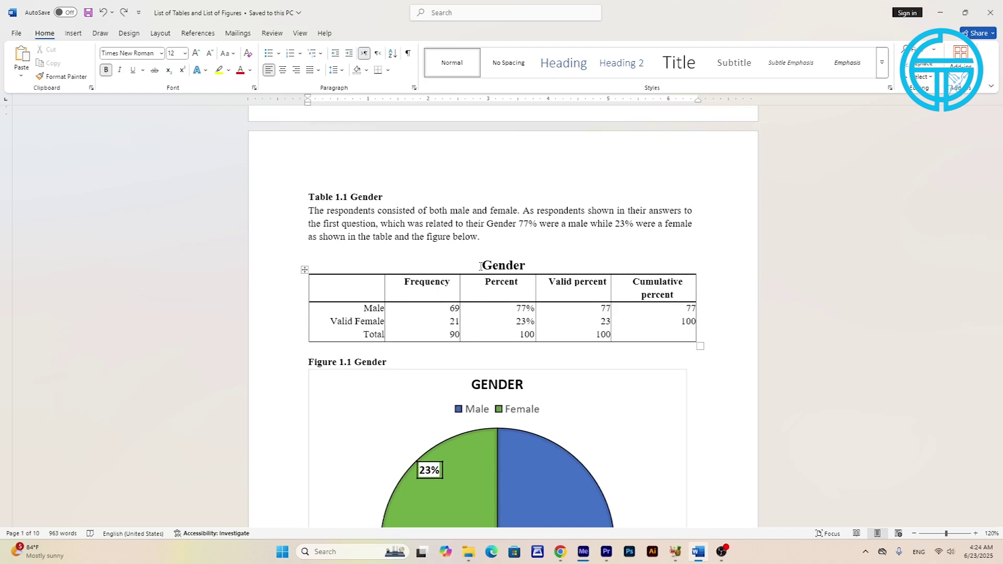
{"action": "scroll", "coordinate": [481, 266], "scroll_direction": "up", "scroll_amount": 6}
{"action": "scroll", "coordinate": [449, 266], "scroll_direction": "up", "scroll_amount": 12}
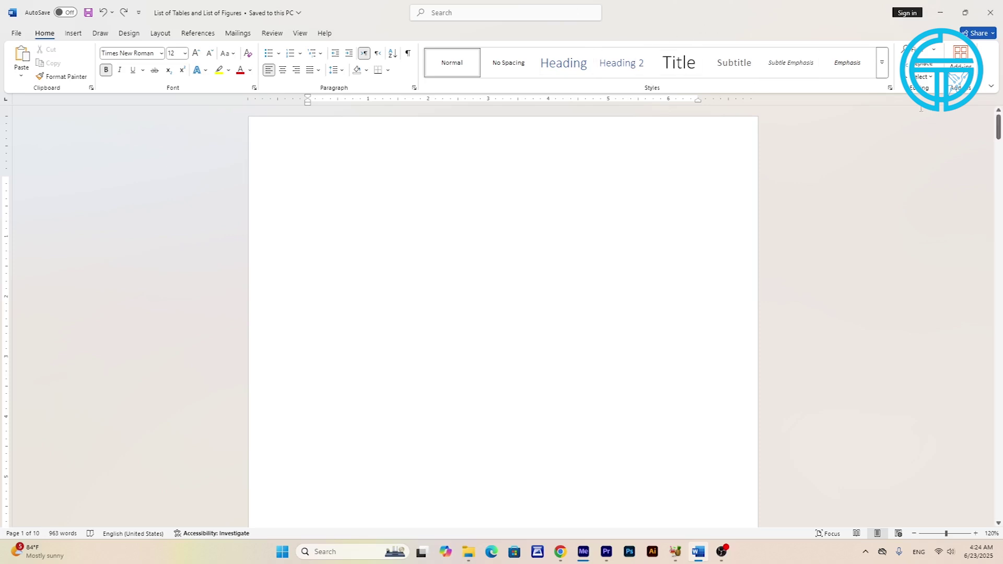
{"action": "left_click", "coordinate": [883, 62]}
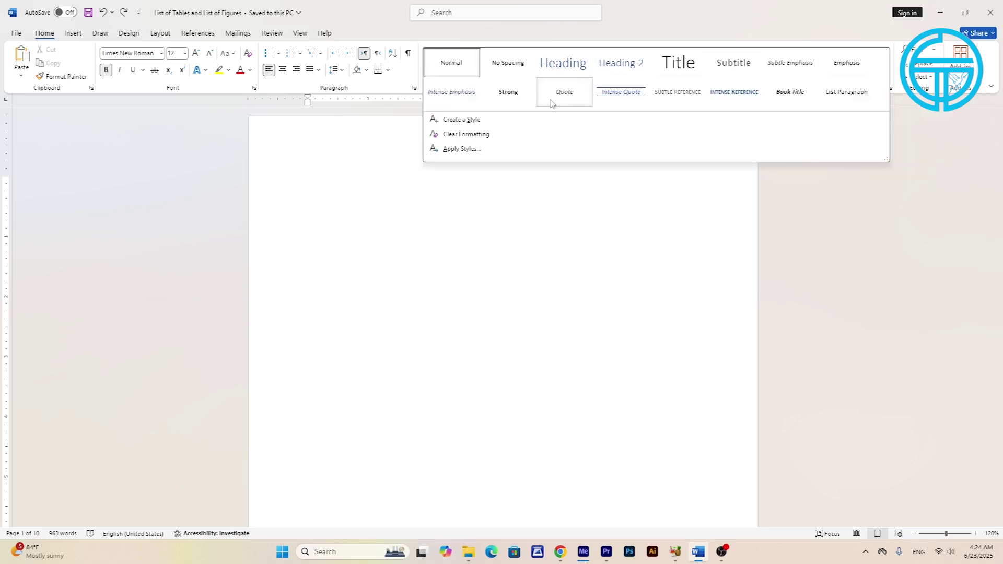
- Create a new style named 'Table' in bold Times New Roman 12 pt, based on Normal
{"action": "left_click", "coordinate": [475, 121]}
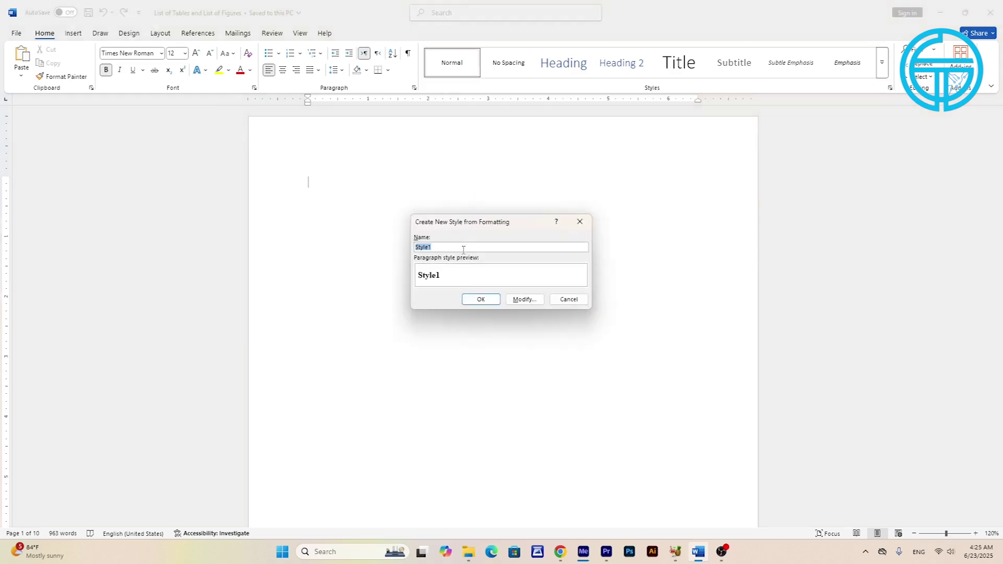
{"action": "type", "text": "Tab"}
{"action": "type", "text": "le"}
{"action": "left_click", "coordinate": [524, 299]}
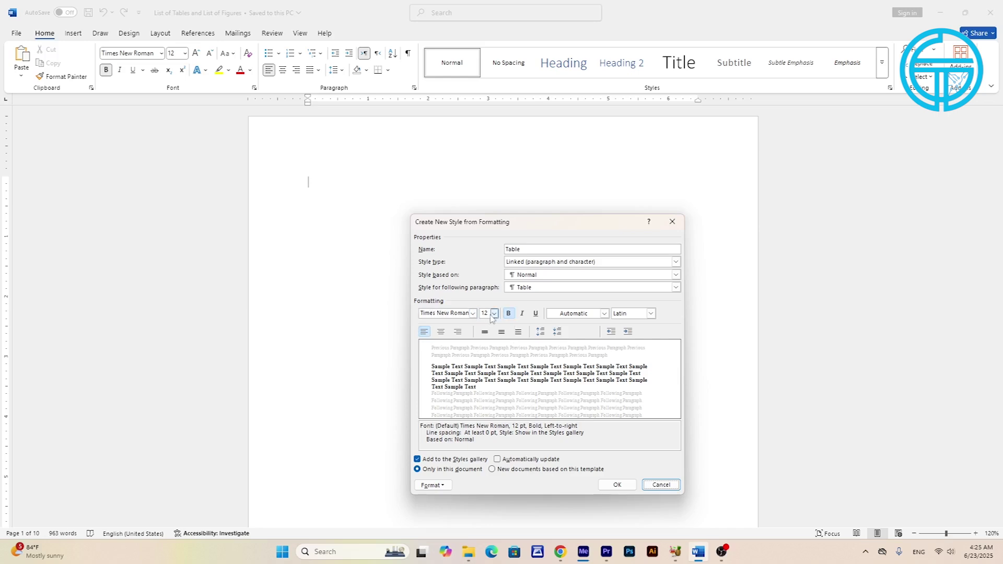
{"action": "left_click", "coordinate": [606, 485]}
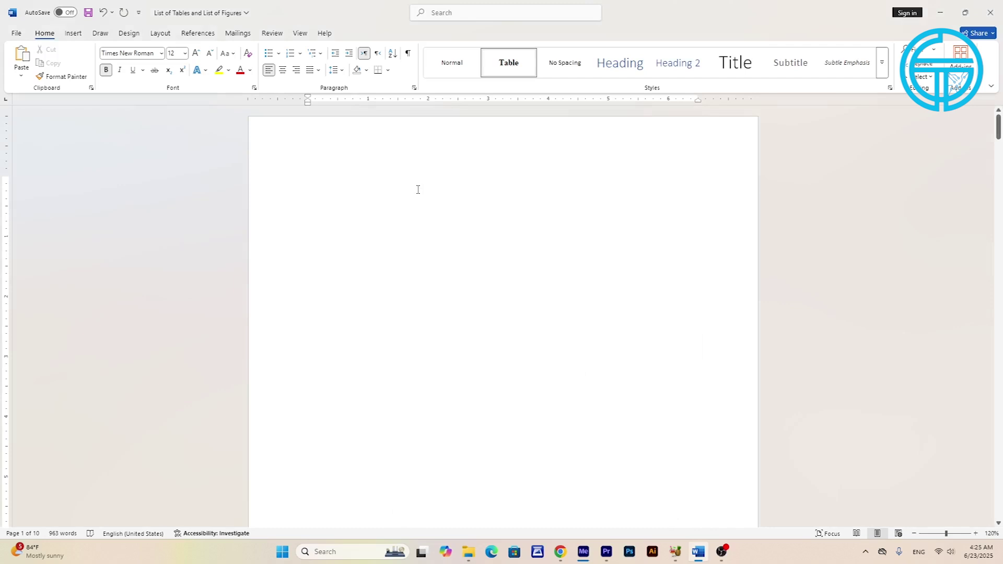
- Create a 'Figure' style based on Table, in bold Times New Roman 12 pt
{"action": "left_click", "coordinate": [882, 62]}
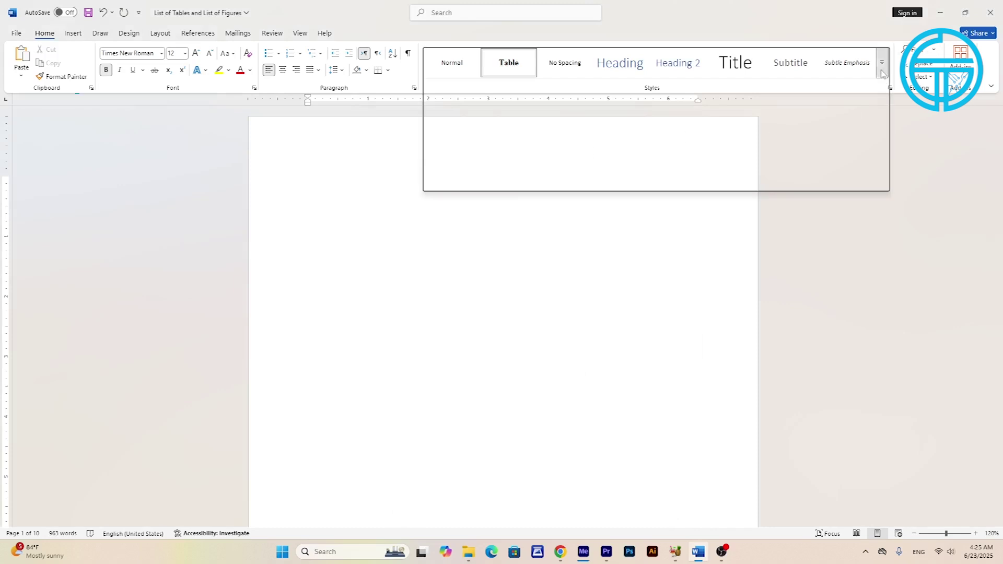
{"action": "left_click", "coordinate": [488, 149]}
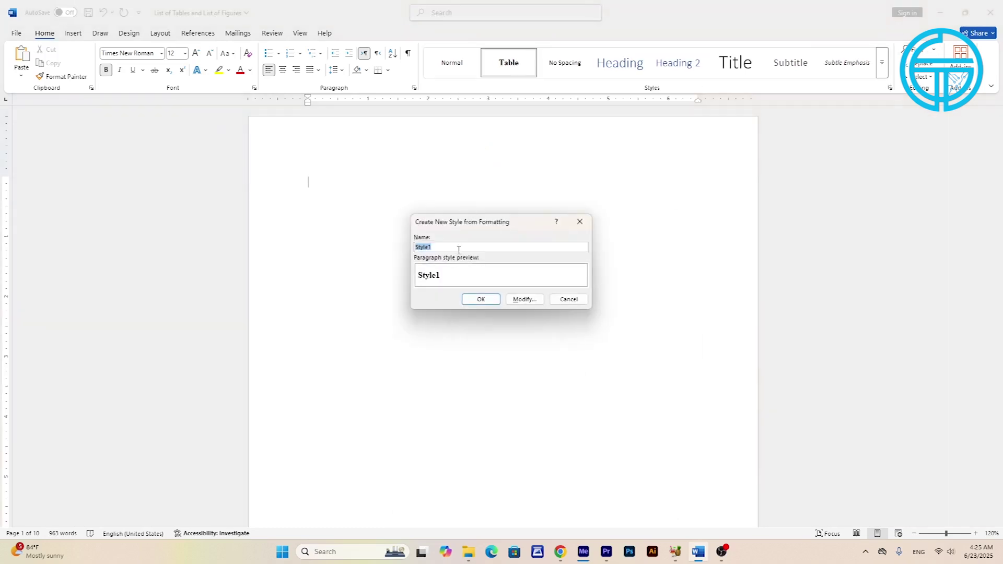
{"action": "type", "text": "F"}
{"action": "left_click", "coordinate": [525, 299]}
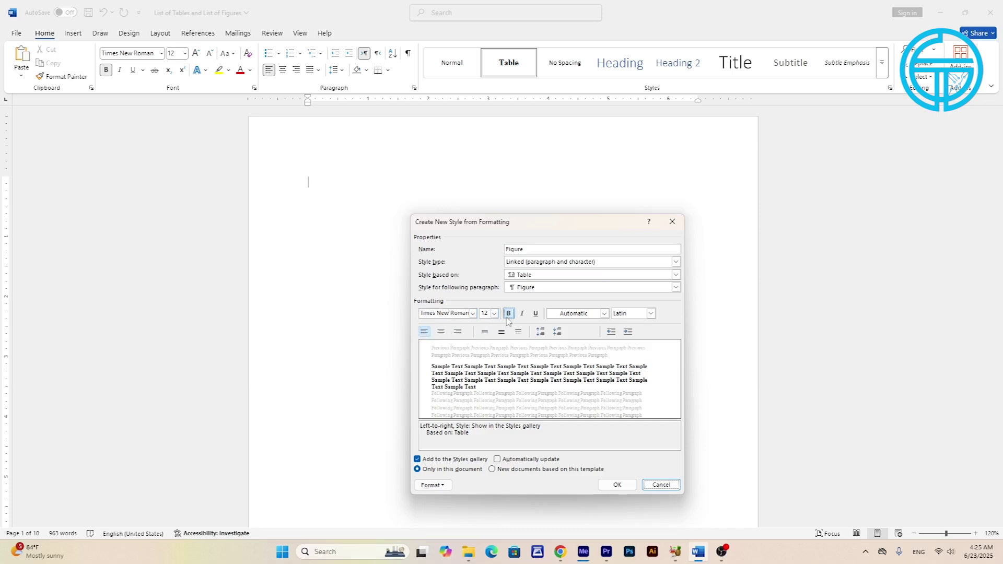
{"action": "left_click", "coordinate": [619, 486]}
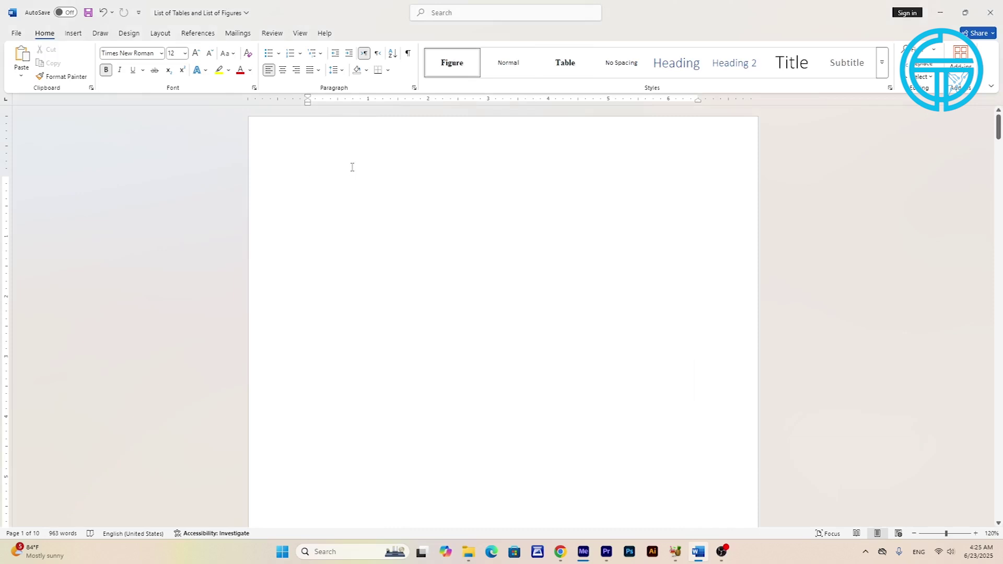
{"action": "scroll", "coordinate": [352, 166], "scroll_direction": "down", "scroll_amount": 9}
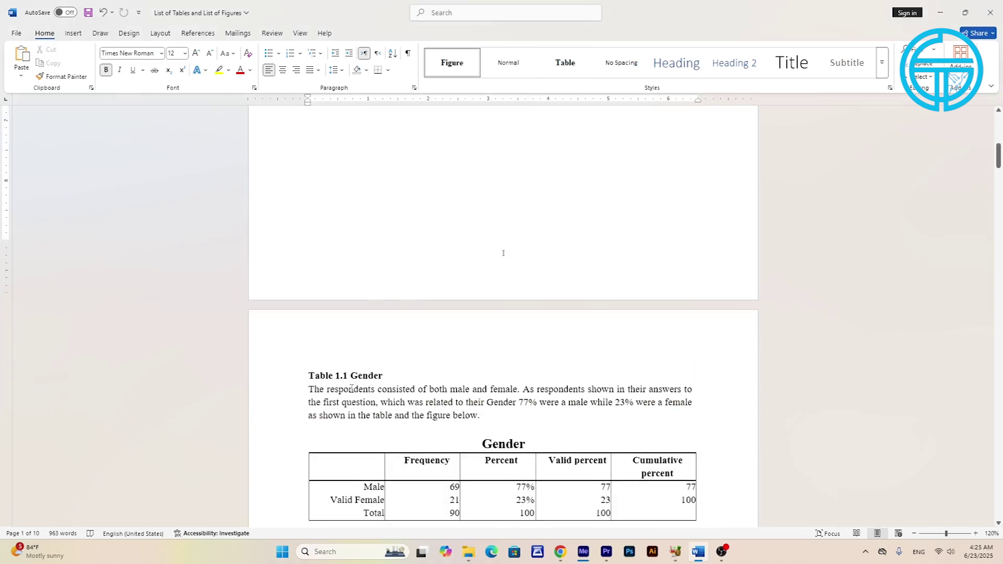
- Apply the Table and Figure styles to the captions for Tables and Figures 1.1 to 1.3
{"action": "left_click", "coordinate": [345, 377]}
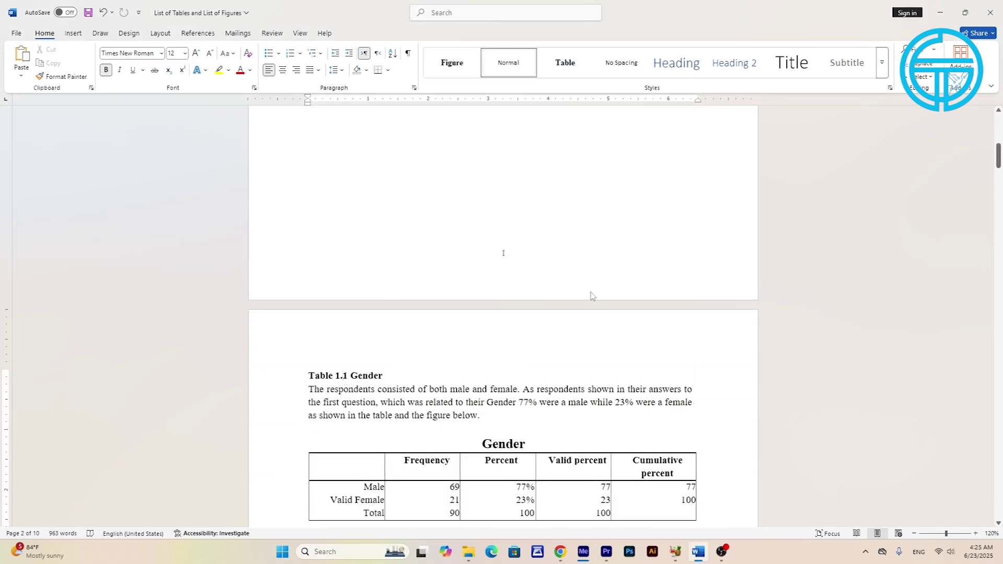
{"action": "left_click", "coordinate": [558, 77]}
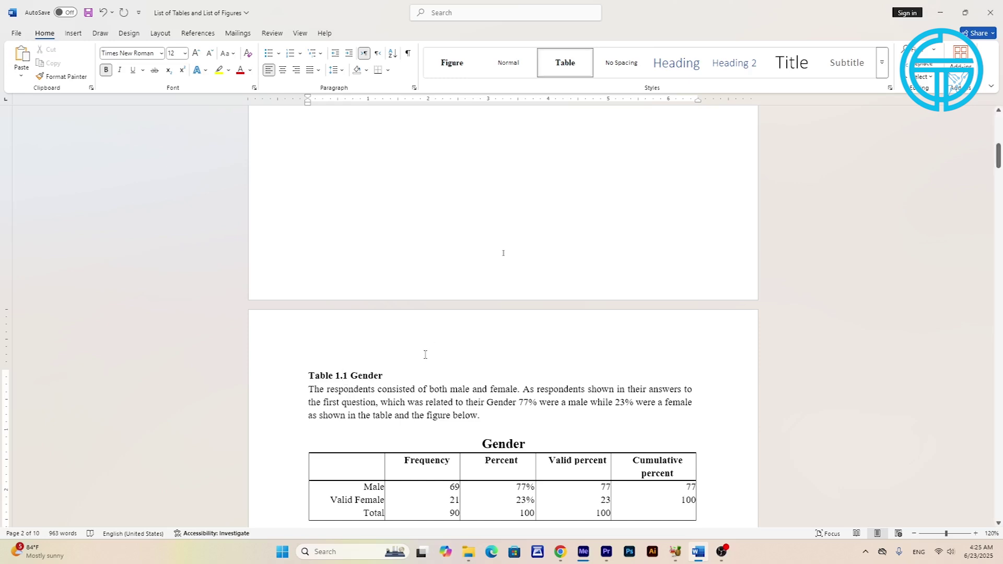
{"action": "scroll", "coordinate": [424, 354], "scroll_direction": "down", "scroll_amount": 5}
{"action": "left_click", "coordinate": [348, 303]}
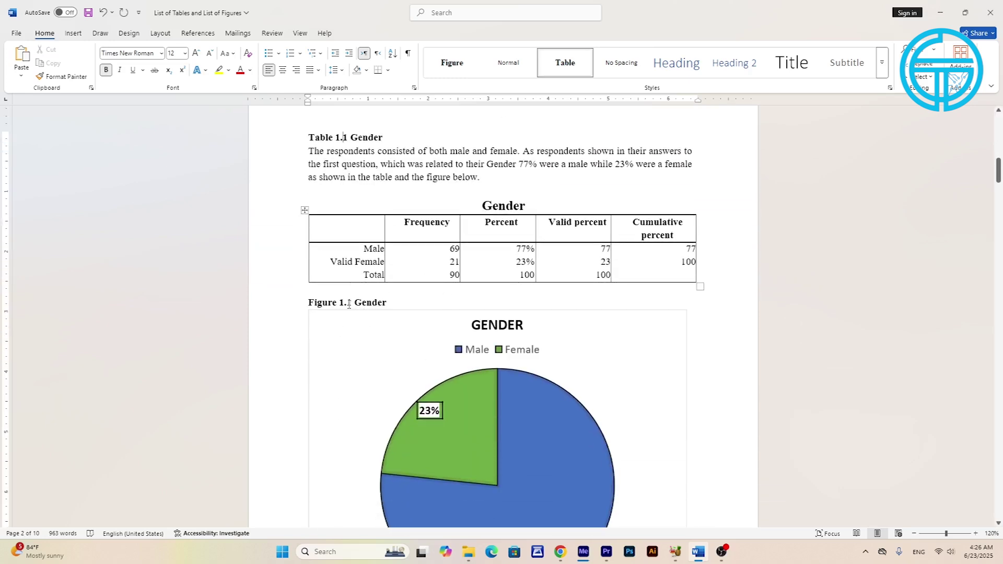
{"action": "left_click", "coordinate": [452, 63]}
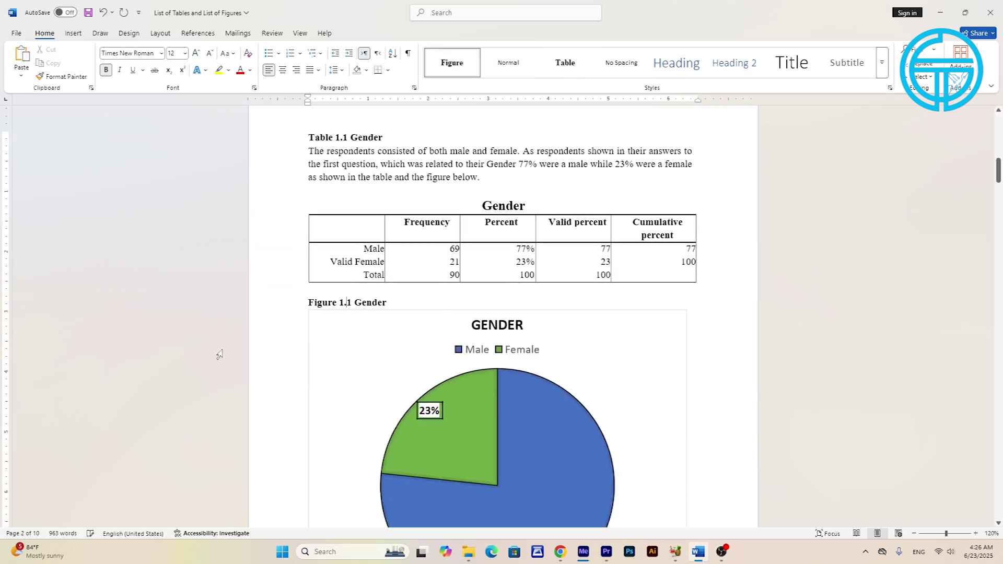
{"action": "scroll", "coordinate": [287, 306], "scroll_direction": "down", "scroll_amount": 2}
{"action": "scroll", "coordinate": [287, 306], "scroll_direction": "down", "scroll_amount": 3}
{"action": "scroll", "coordinate": [287, 307], "scroll_direction": "down", "scroll_amount": 3}
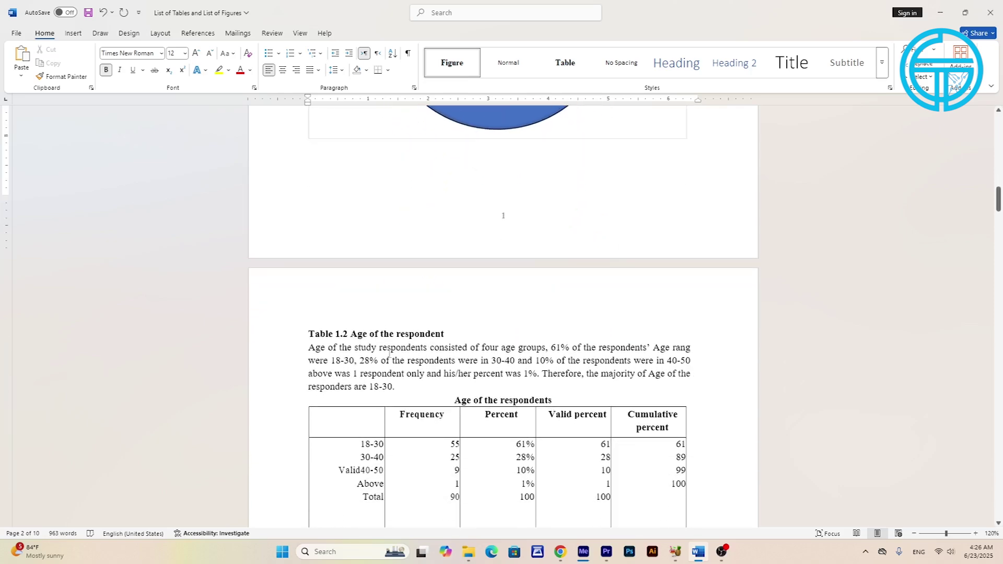
{"action": "left_click", "coordinate": [361, 332]}
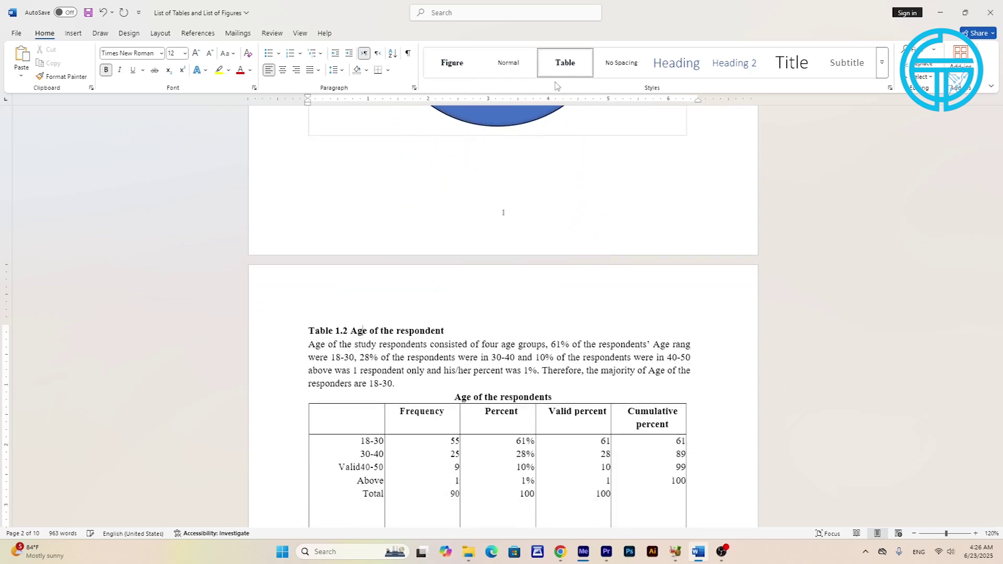
{"action": "scroll", "coordinate": [507, 263], "scroll_direction": "down", "scroll_amount": 3}
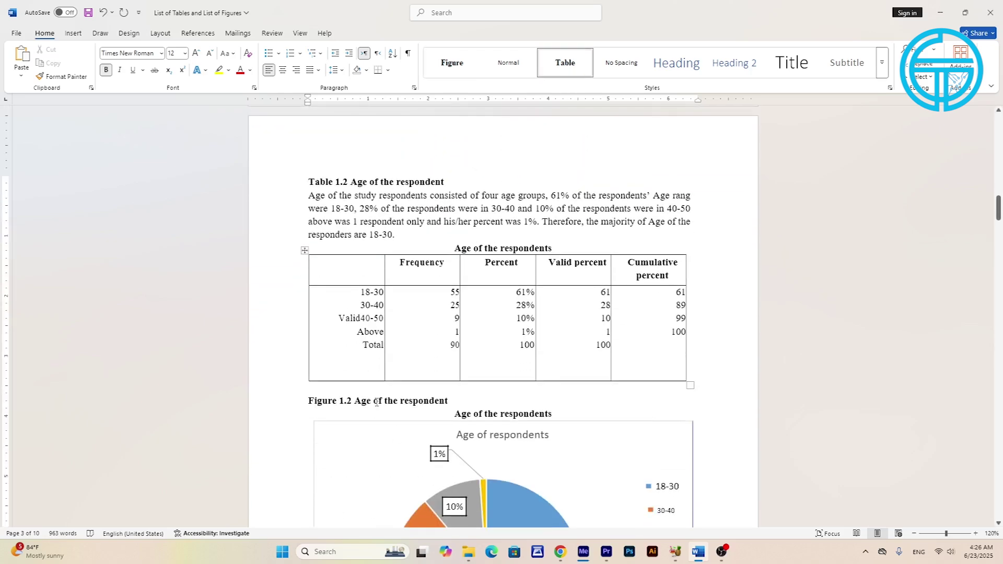
{"action": "left_click", "coordinate": [374, 401]}
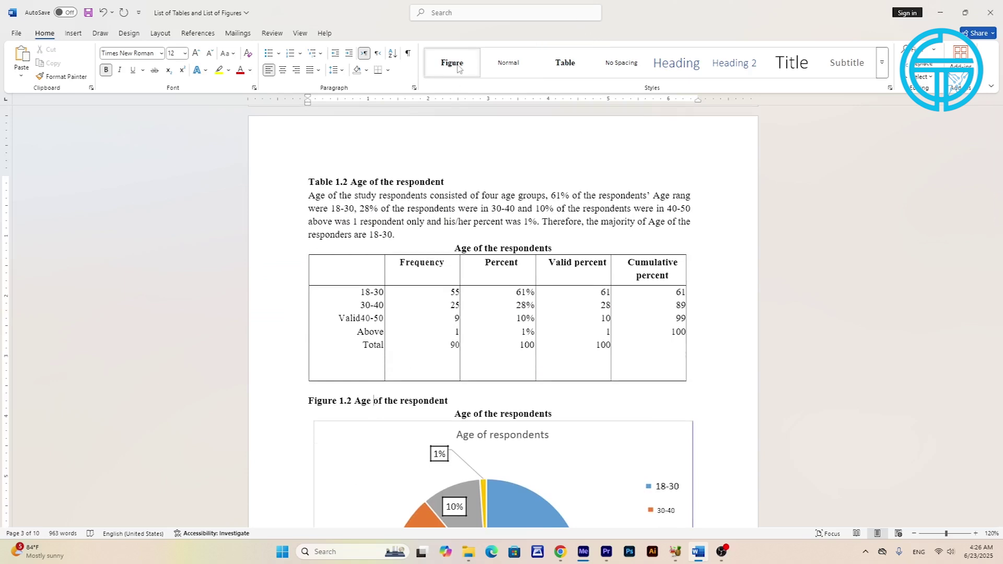
{"action": "scroll", "coordinate": [343, 316], "scroll_direction": "down", "scroll_amount": 3}
{"action": "scroll", "coordinate": [343, 316], "scroll_direction": "down", "scroll_amount": 5}
{"action": "scroll", "coordinate": [343, 316], "scroll_direction": "down", "scroll_amount": 2}
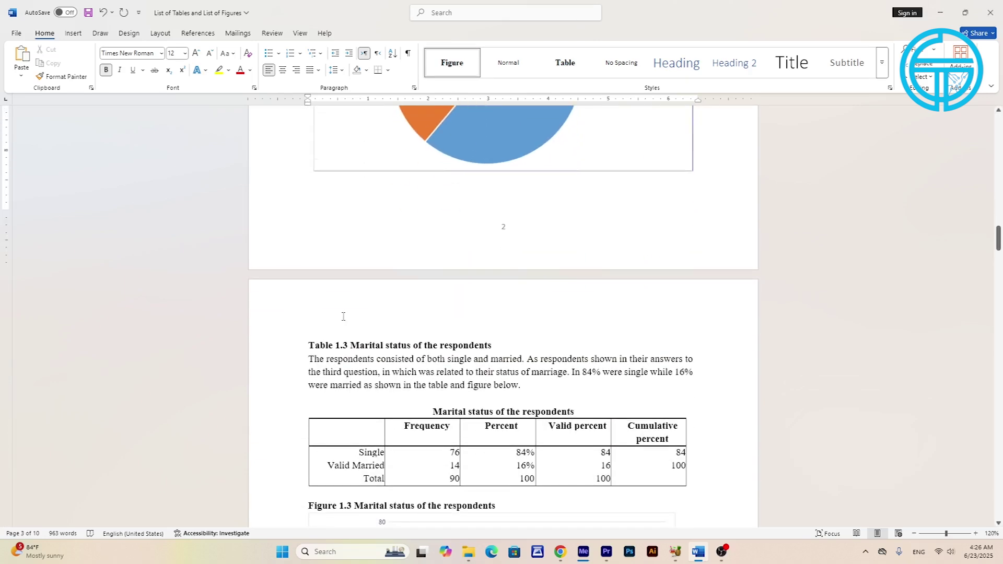
{"action": "left_click", "coordinate": [382, 348]}
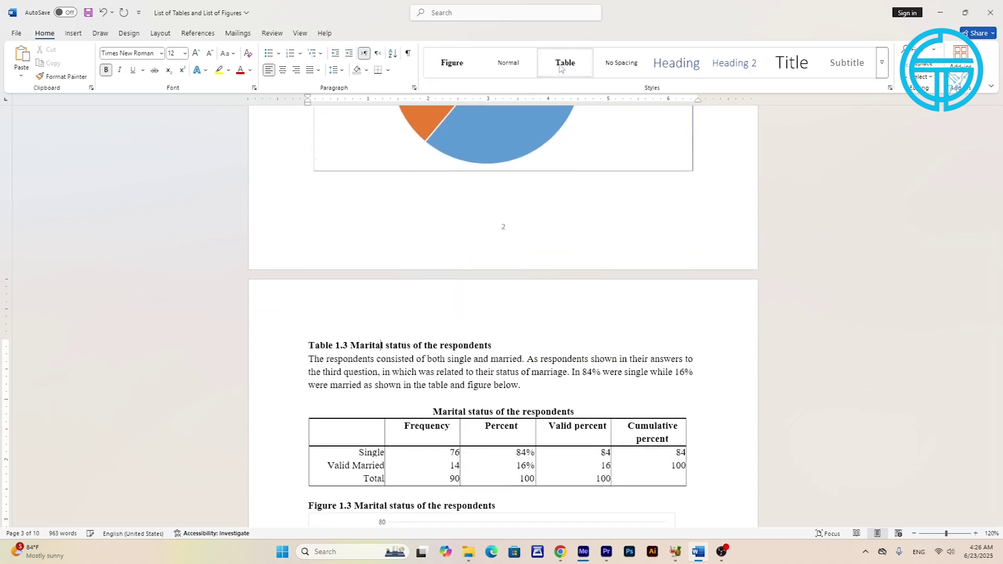
{"action": "scroll", "coordinate": [381, 348], "scroll_direction": "down", "scroll_amount": 3}
{"action": "left_click", "coordinate": [365, 327]}
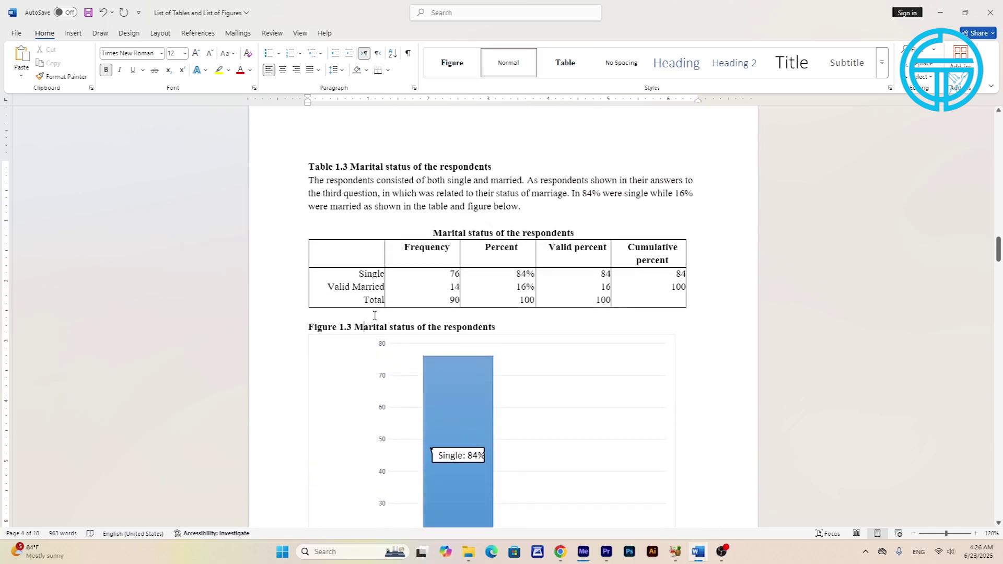
- Style the Table 1.4, Figure 1.4, Table 1.5 and Figure 1.5 captions as Table or Figure
{"action": "scroll", "coordinate": [437, 261], "scroll_direction": "down", "scroll_amount": 3}
{"action": "scroll", "coordinate": [438, 347], "scroll_direction": "down", "scroll_amount": 6}
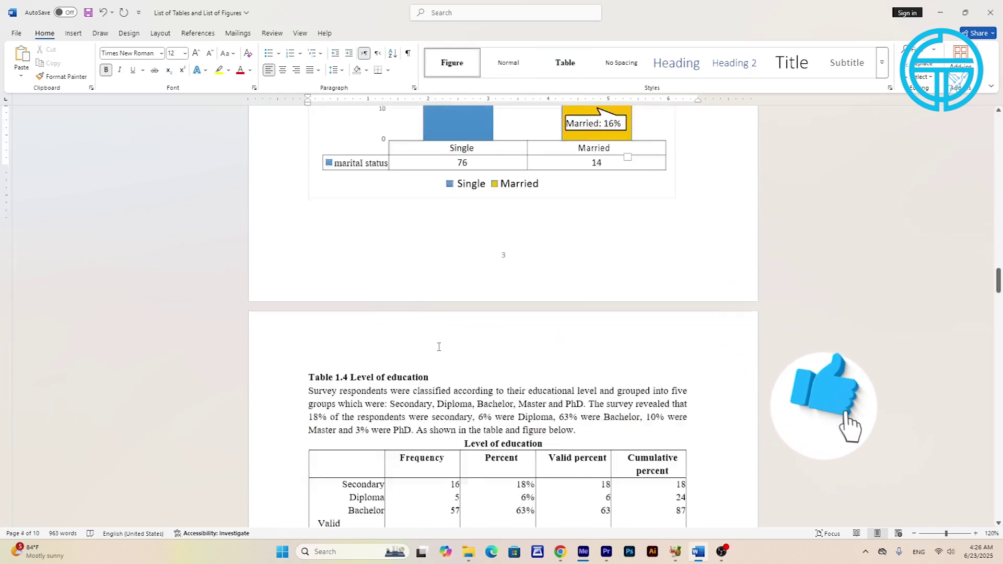
{"action": "scroll", "coordinate": [406, 308], "scroll_direction": "down", "scroll_amount": 1}
{"action": "left_click", "coordinate": [394, 300]}
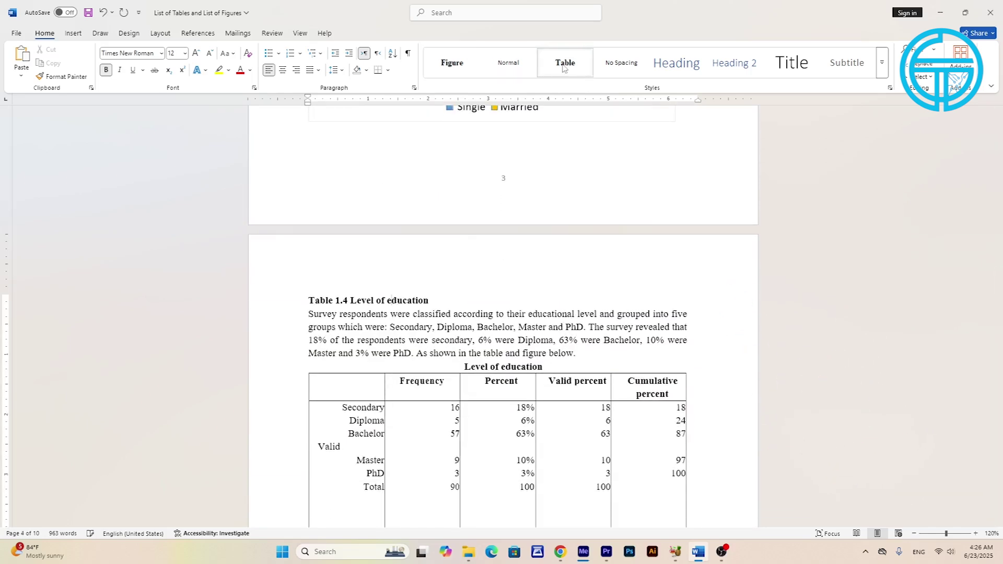
{"action": "scroll", "coordinate": [387, 293], "scroll_direction": "down", "scroll_amount": 3}
{"action": "scroll", "coordinate": [360, 277], "scroll_direction": "down", "scroll_amount": 3}
{"action": "left_click", "coordinate": [369, 271]}
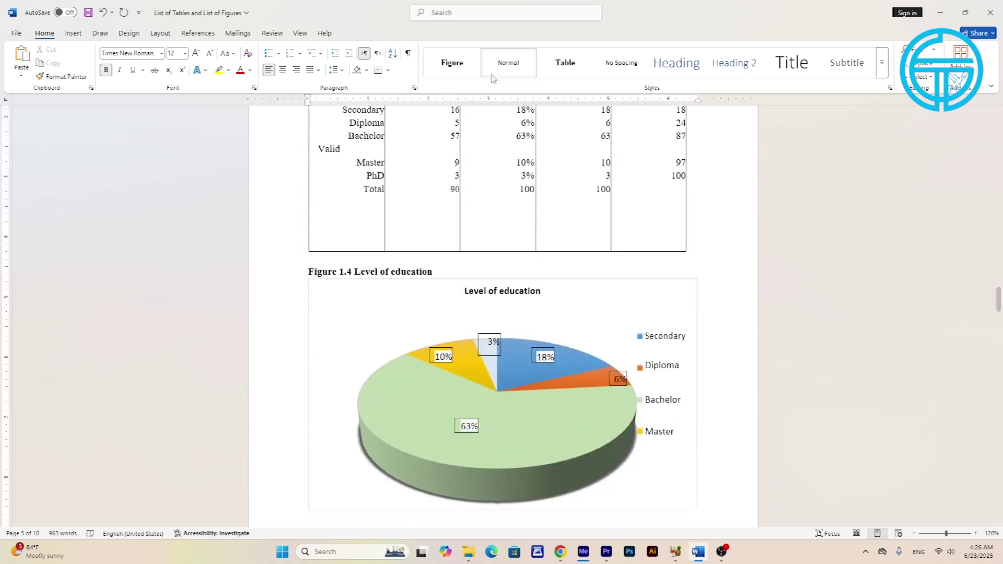
{"action": "scroll", "coordinate": [387, 298], "scroll_direction": "down", "scroll_amount": 7}
{"action": "left_click", "coordinate": [394, 312]}
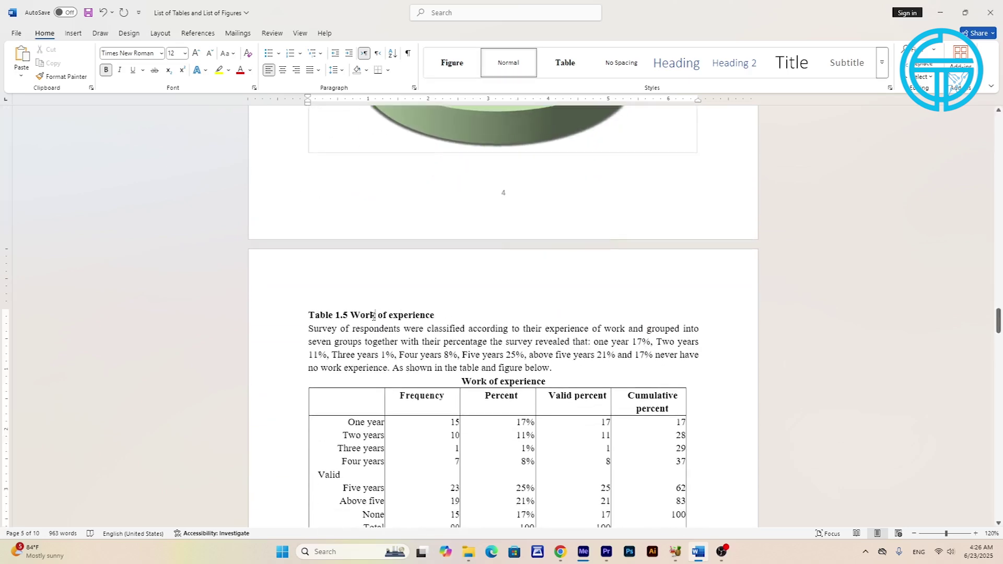
{"action": "scroll", "coordinate": [389, 399], "scroll_direction": "down", "scroll_amount": 5}
{"action": "scroll", "coordinate": [390, 398], "scroll_direction": "down", "scroll_amount": 1}
{"action": "left_click", "coordinate": [379, 259]}
{"action": "scroll", "coordinate": [401, 412], "scroll_direction": "down", "scroll_amount": 1}
{"action": "scroll", "coordinate": [400, 412], "scroll_direction": "down", "scroll_amount": 6}
- Apply the Table and Figure styles to the captions for Tables 1.6 to 1.8 and Figures 1.6 to 1.7
{"action": "left_click", "coordinate": [413, 330]}
{"action": "left_click", "coordinate": [564, 76]}
{"action": "scroll", "coordinate": [366, 410], "scroll_direction": "down", "scroll_amount": 3}
{"action": "left_click", "coordinate": [409, 327]}
{"action": "left_click", "coordinate": [470, 64]}
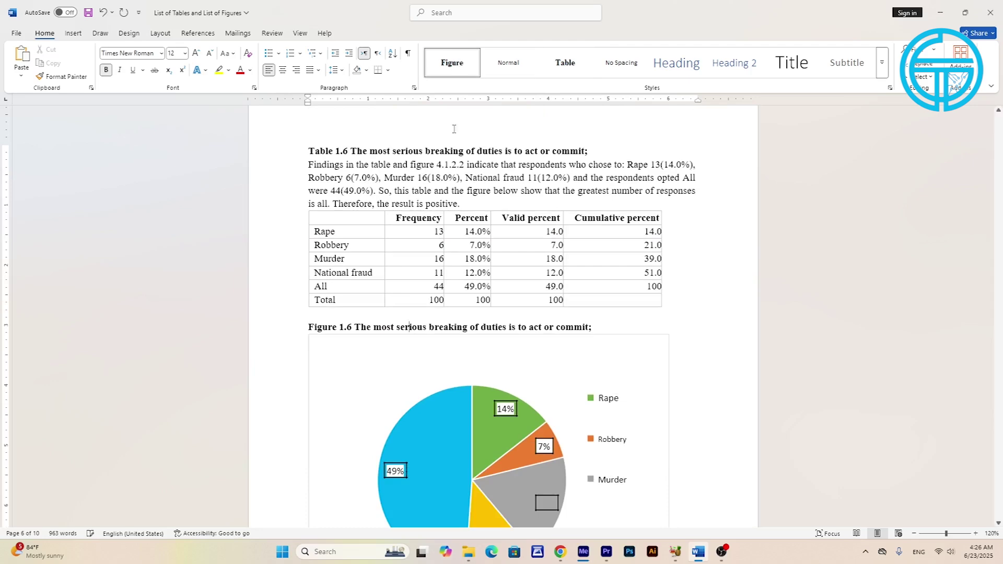
{"action": "scroll", "coordinate": [412, 312], "scroll_direction": "down", "scroll_amount": 3}
{"action": "scroll", "coordinate": [412, 312], "scroll_direction": "down", "scroll_amount": 6}
{"action": "scroll", "coordinate": [413, 312], "scroll_direction": "down", "scroll_amount": 1}
{"action": "left_click", "coordinate": [412, 312]}
{"action": "left_click", "coordinate": [565, 62]}
{"action": "scroll", "coordinate": [399, 328], "scroll_direction": "down", "scroll_amount": 3}
{"action": "left_click", "coordinate": [398, 328]}
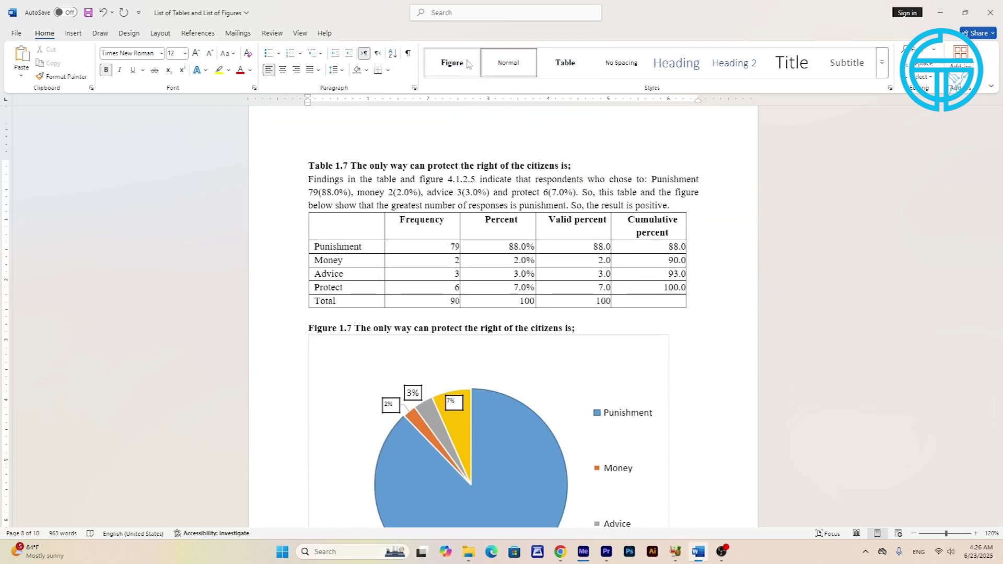
{"action": "scroll", "coordinate": [419, 307], "scroll_direction": "down", "scroll_amount": 1}
{"action": "scroll", "coordinate": [419, 307], "scroll_direction": "down", "scroll_amount": 6}
{"action": "scroll", "coordinate": [418, 307], "scroll_direction": "down", "scroll_amount": 3}
{"action": "left_click", "coordinate": [419, 307]}
{"action": "left_click", "coordinate": [565, 63]}
{"action": "scroll", "coordinate": [432, 308], "scroll_direction": "down", "scroll_amount": 3}
{"action": "scroll", "coordinate": [432, 308], "scroll_direction": "down", "scroll_amount": 3}
- Return to the top of the document and place the caret on the blank first page
{"action": "scroll", "coordinate": [432, 308], "scroll_direction": "up", "scroll_amount": 2}
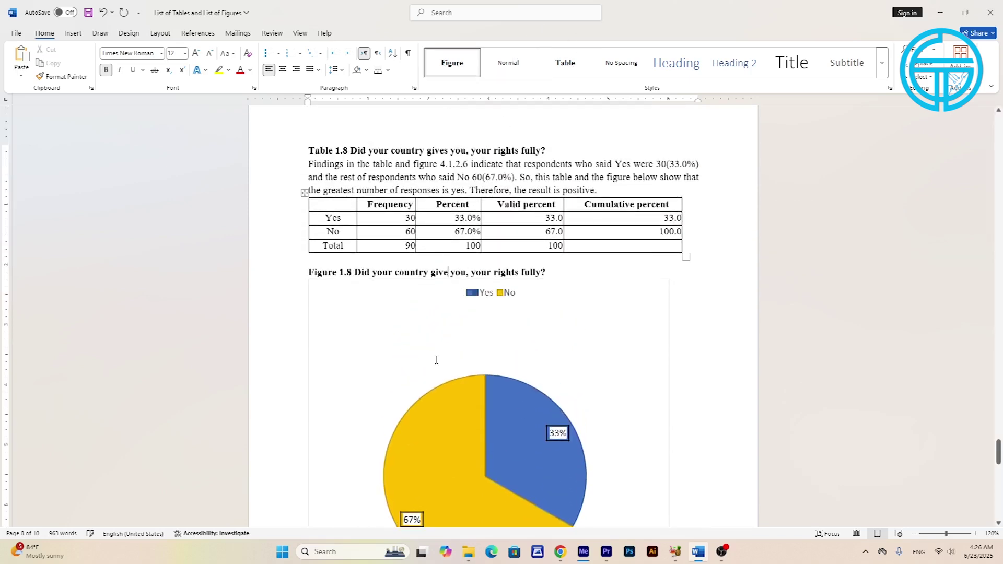
{"action": "scroll", "coordinate": [437, 359], "scroll_direction": "down", "scroll_amount": 7}
{"action": "scroll", "coordinate": [502, 341], "scroll_direction": "down", "scroll_amount": 2}
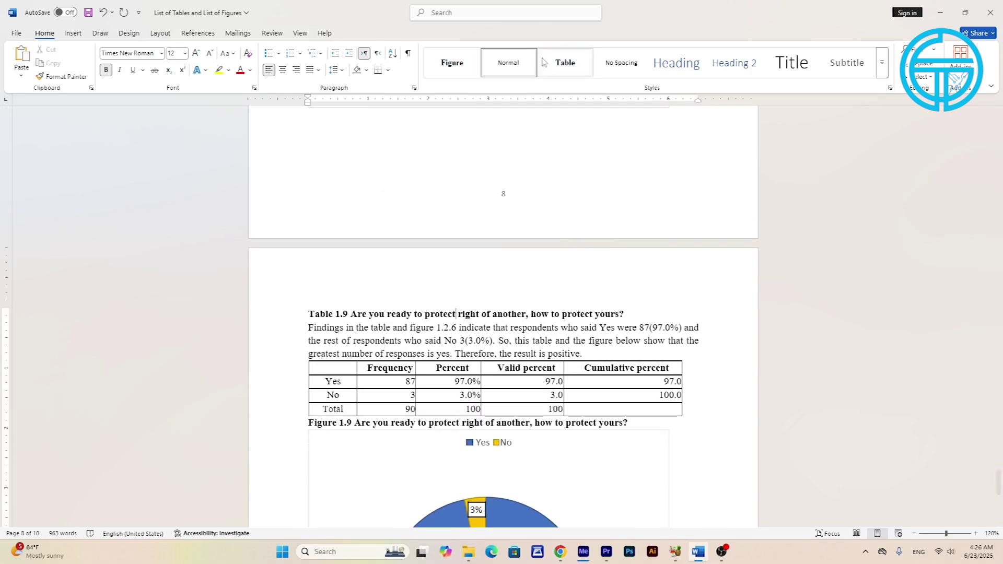
{"action": "scroll", "coordinate": [452, 287], "scroll_direction": "down", "scroll_amount": 3}
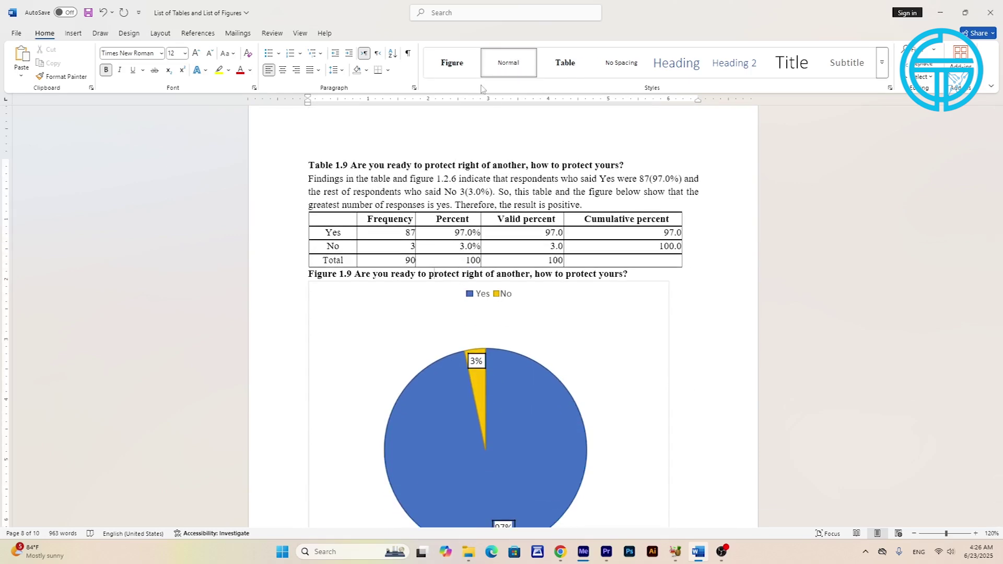
{"action": "scroll", "coordinate": [444, 277], "scroll_direction": "down", "scroll_amount": 5}
{"action": "scroll", "coordinate": [438, 278], "scroll_direction": "down", "scroll_amount": 10}
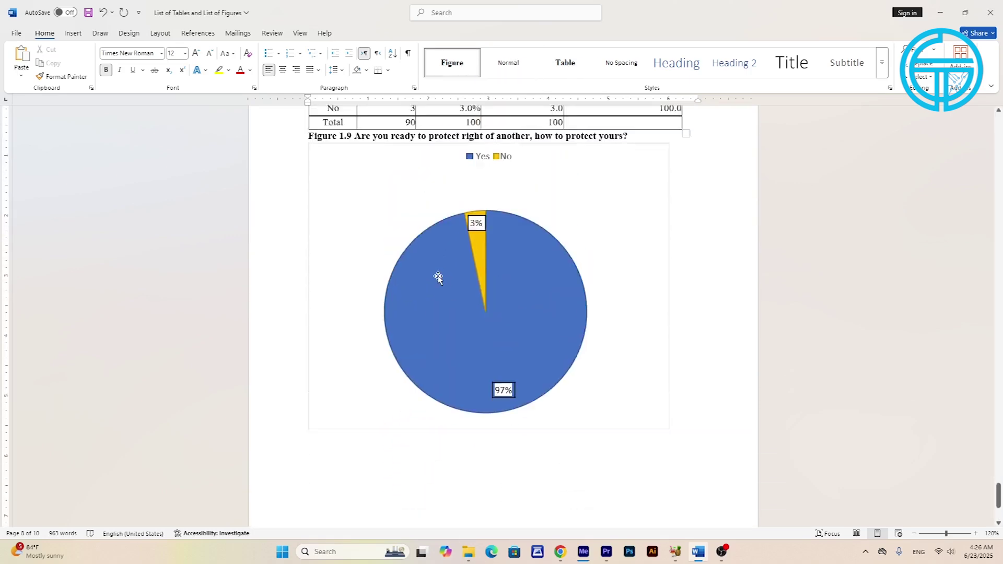
{"action": "scroll", "coordinate": [438, 278], "scroll_direction": "up", "scroll_amount": 2}
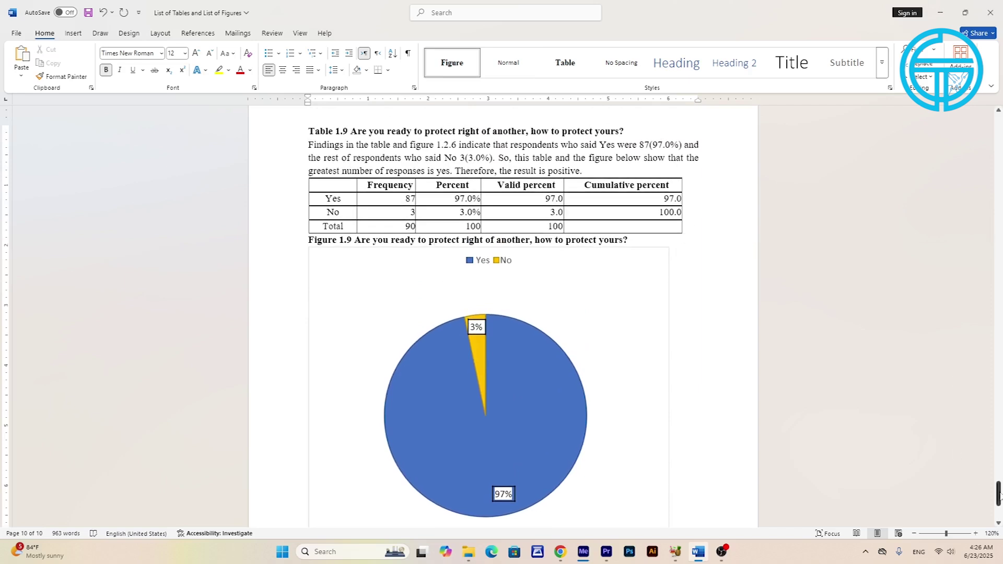
{"action": "left_click_drag", "start_coordinate": [998, 494], "coordinate": [999, 125]}
{"action": "left_click", "coordinate": [389, 151]}
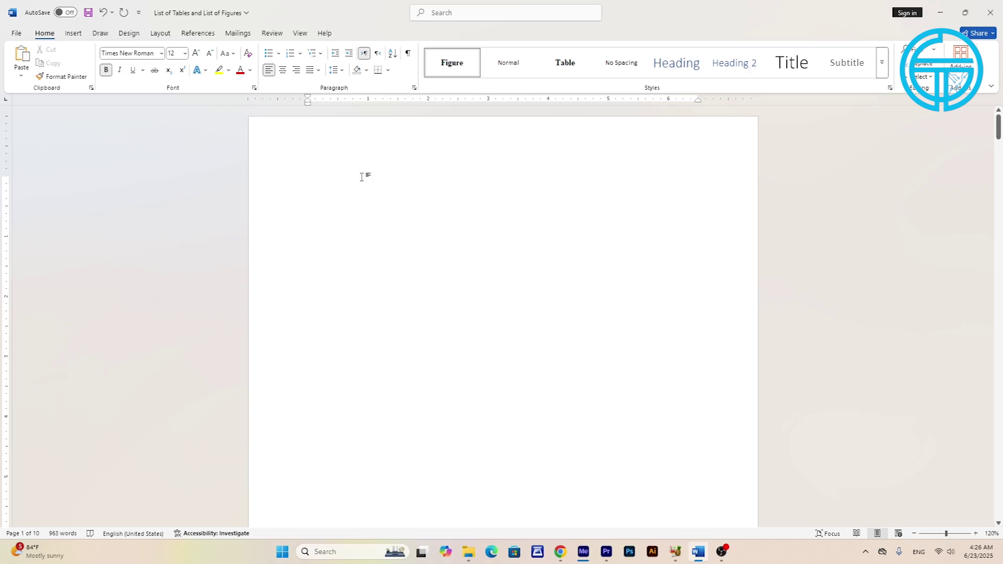
- Type a bold, centred 'LIST OF TABLES' heading with an empty Normal line below it
{"action": "type", "text": "LIST OF TABLES"}
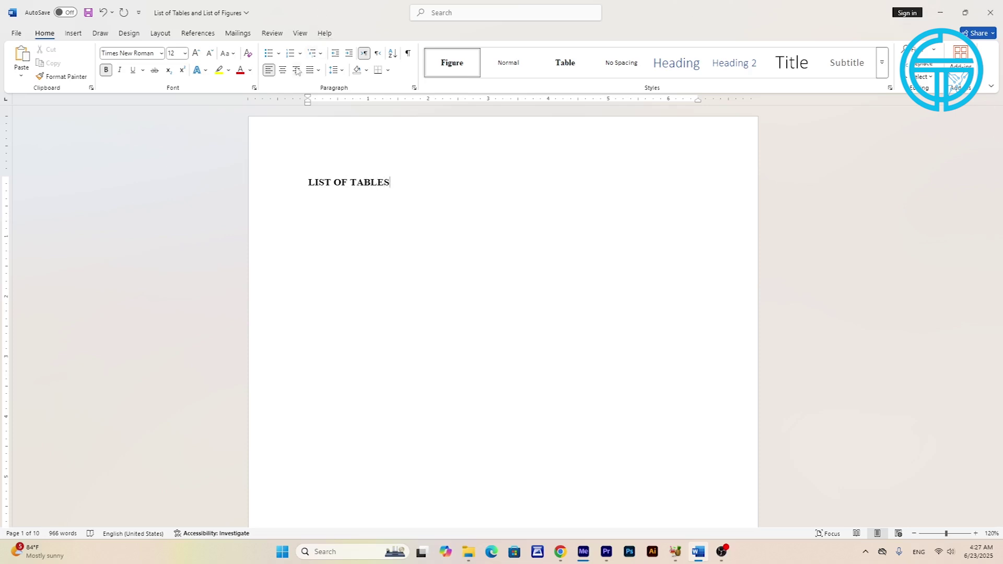
{"action": "left_click", "coordinate": [283, 70]}
{"action": "key", "text": "Return"}
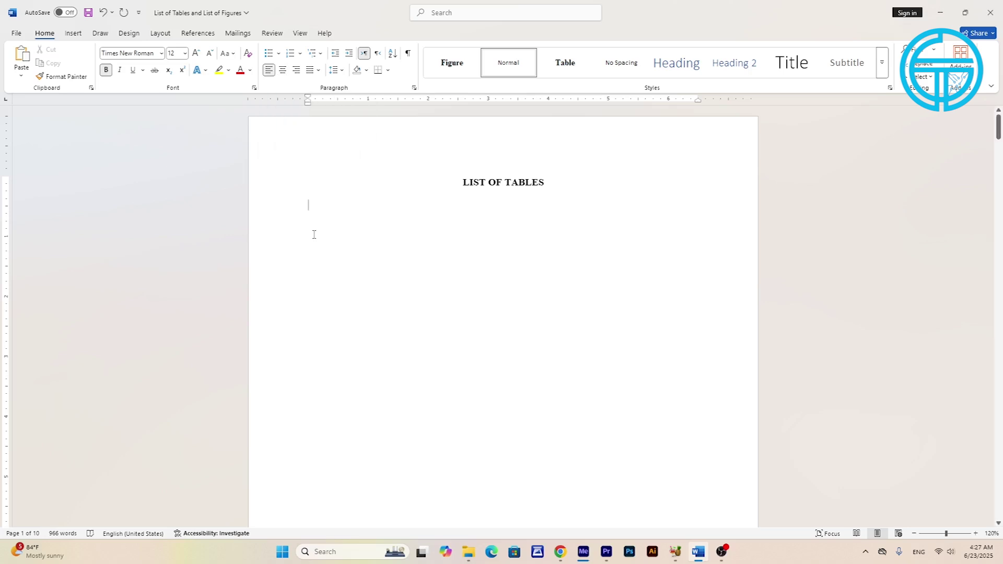
{"action": "left_click", "coordinate": [201, 35]}
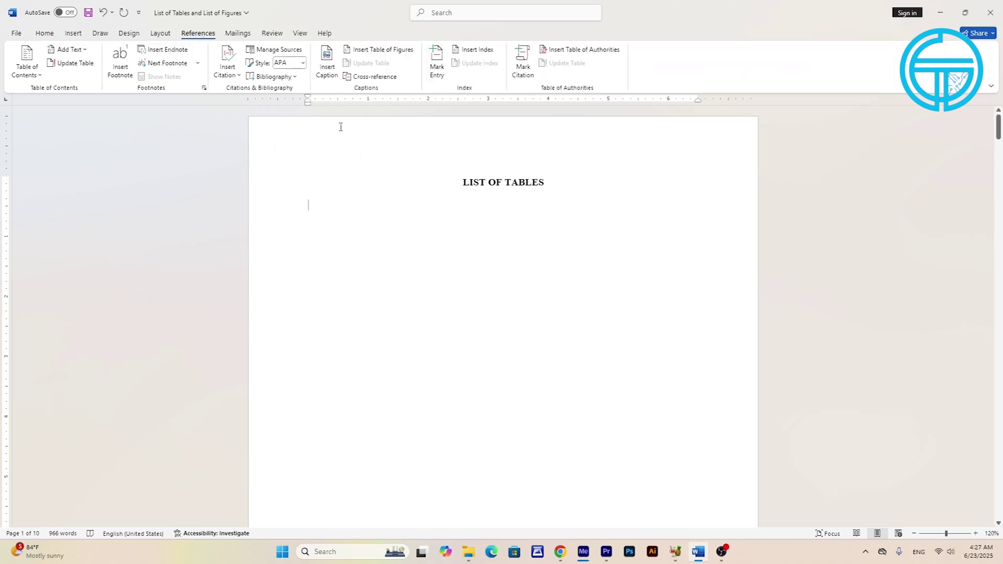
- Insert a table of figures built from the Table style, with page numbers, no hyperlinks and no caption label
{"action": "left_click", "coordinate": [374, 53]}
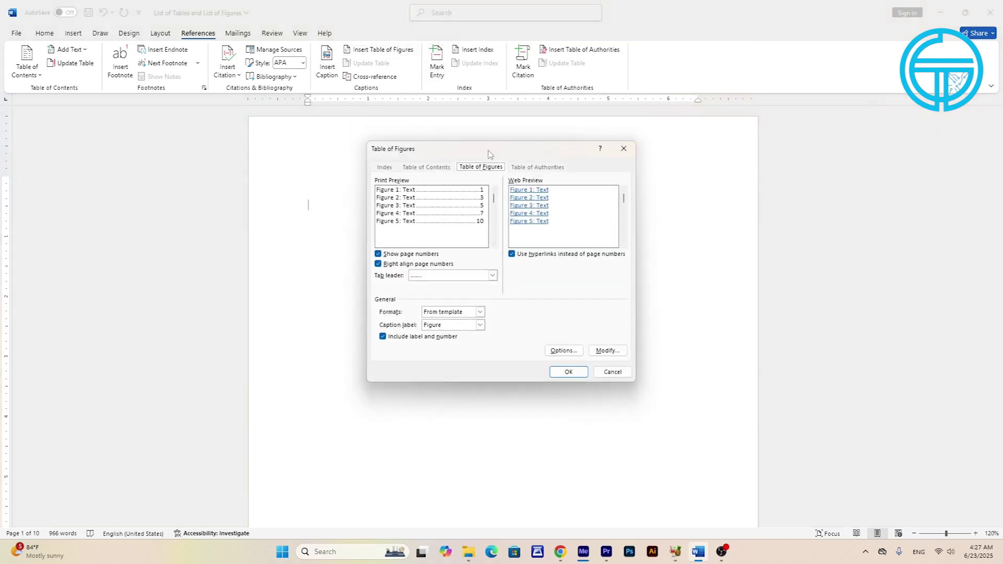
{"action": "left_click_drag", "start_coordinate": [490, 154], "coordinate": [506, 154]}
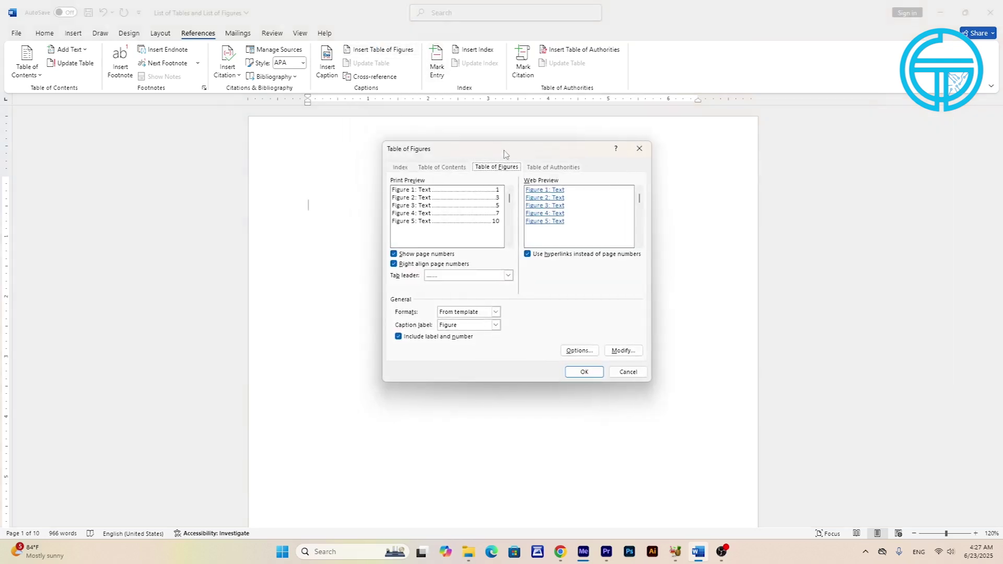
{"action": "left_click", "coordinate": [555, 256]}
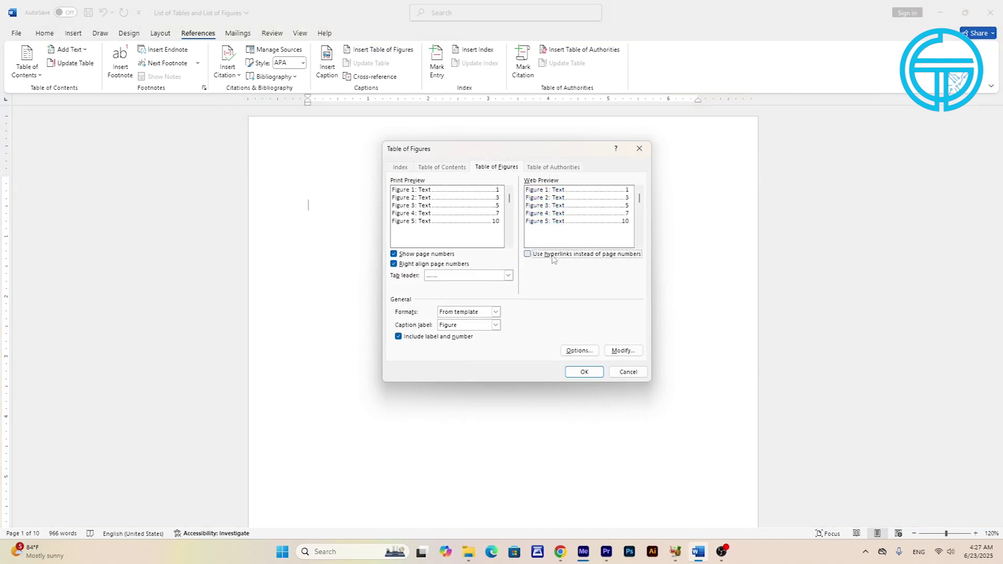
{"action": "left_click", "coordinate": [579, 350]}
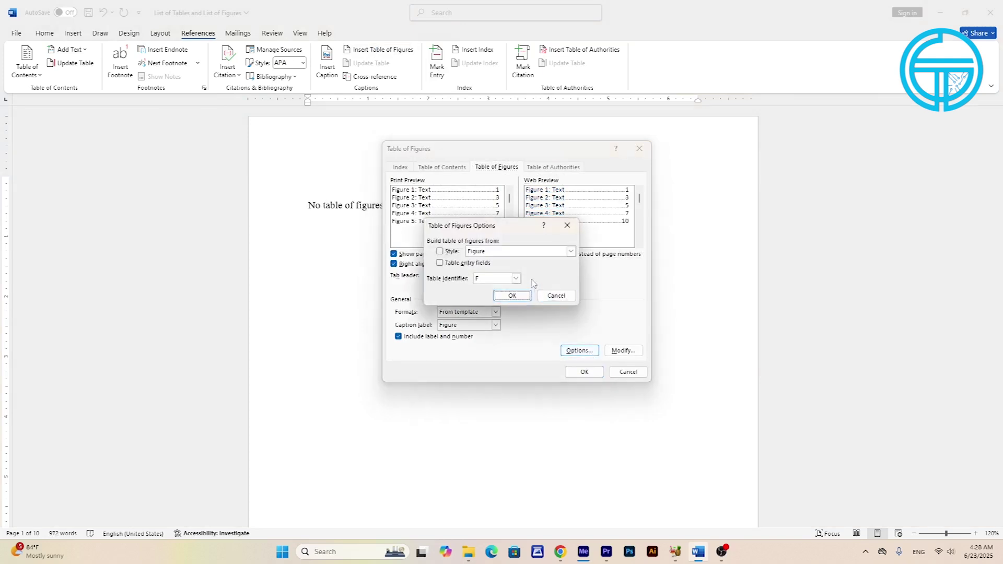
{"action": "left_click", "coordinate": [502, 252]}
{"action": "scroll", "coordinate": [491, 274], "scroll_direction": "down", "scroll_amount": 5}
{"action": "scroll", "coordinate": [486, 282], "scroll_direction": "down", "scroll_amount": 3}
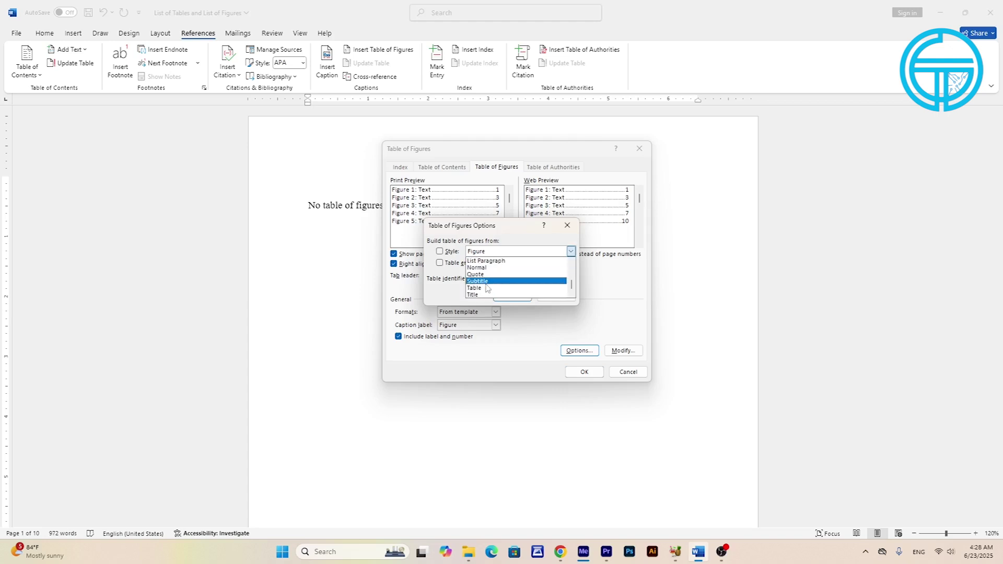
{"action": "left_click", "coordinate": [481, 289]}
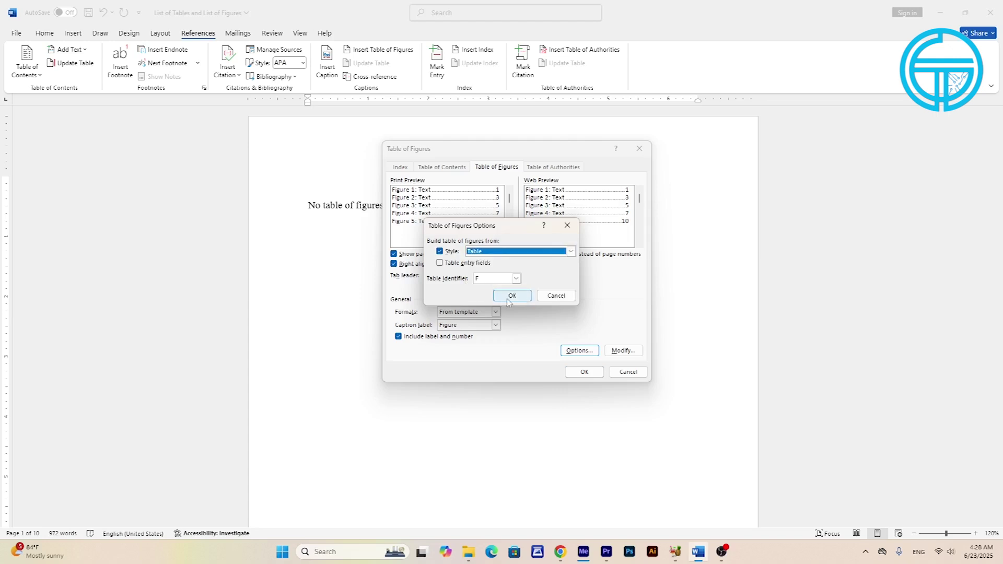
{"action": "left_click", "coordinate": [516, 278]}
{"action": "left_click", "coordinate": [507, 285]}
{"action": "left_click", "coordinate": [512, 295]}
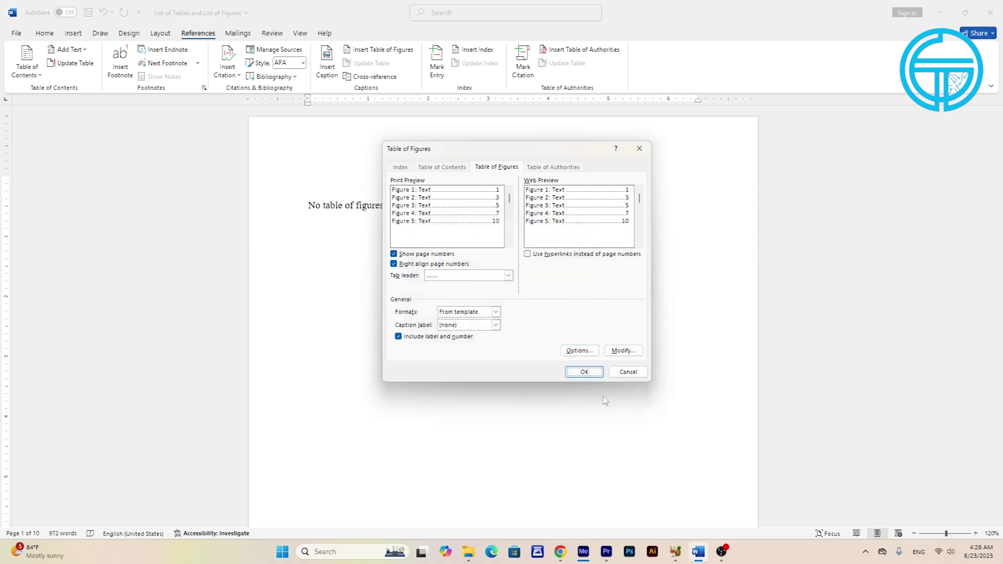
{"action": "left_click", "coordinate": [584, 372]}
{"action": "left_click", "coordinate": [491, 296]}
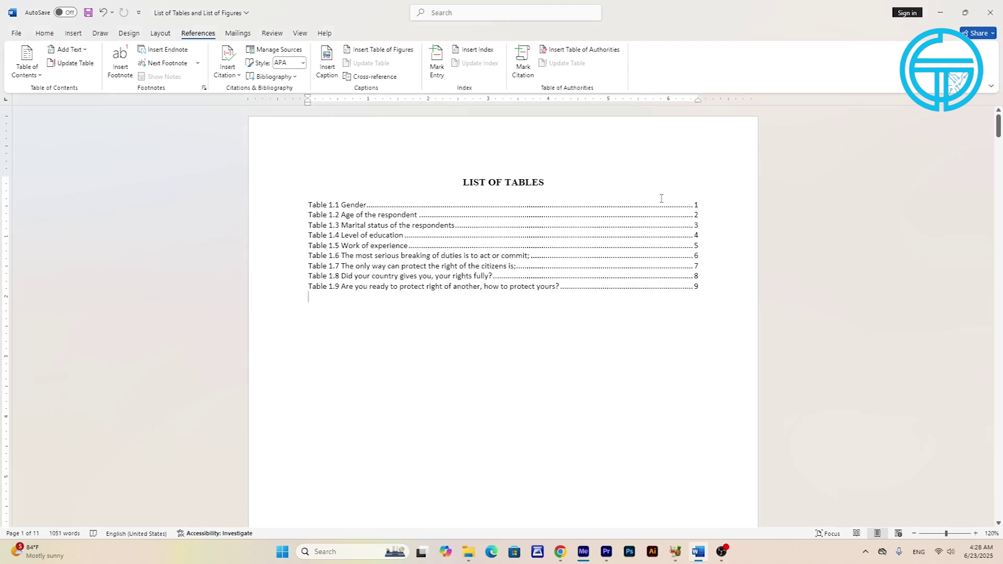
- Set the whole generated list of tables to Times New Roman, 12 pt
{"action": "mouse_move", "coordinate": [309, 205]}
{"action": "left_mouse_down"}
{"action": "mouse_move", "coordinate": [724, 304]}
{"action": "mouse_move", "coordinate": [719, 288]}
{"action": "left_mouse_up"}
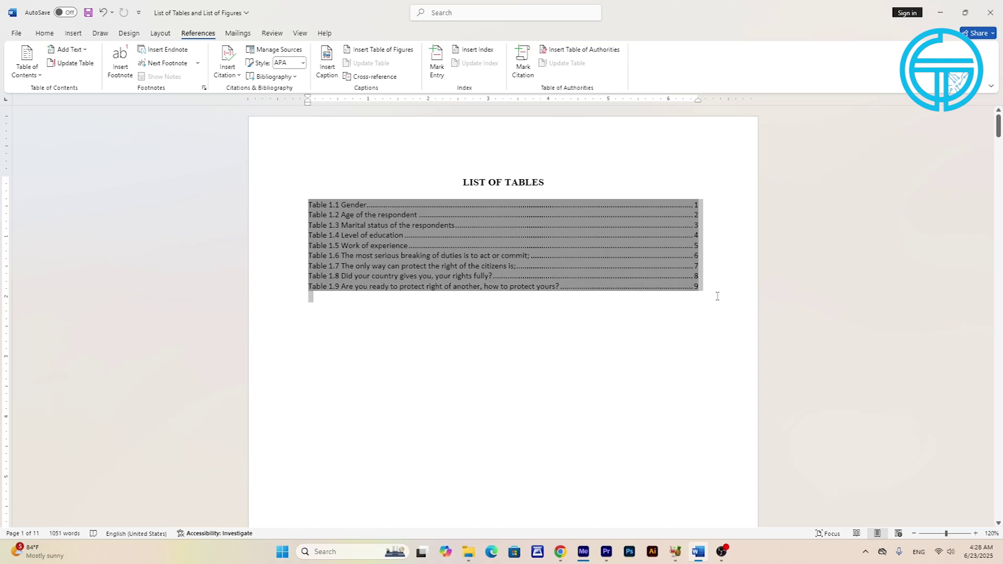
{"action": "left_click", "coordinate": [44, 33]}
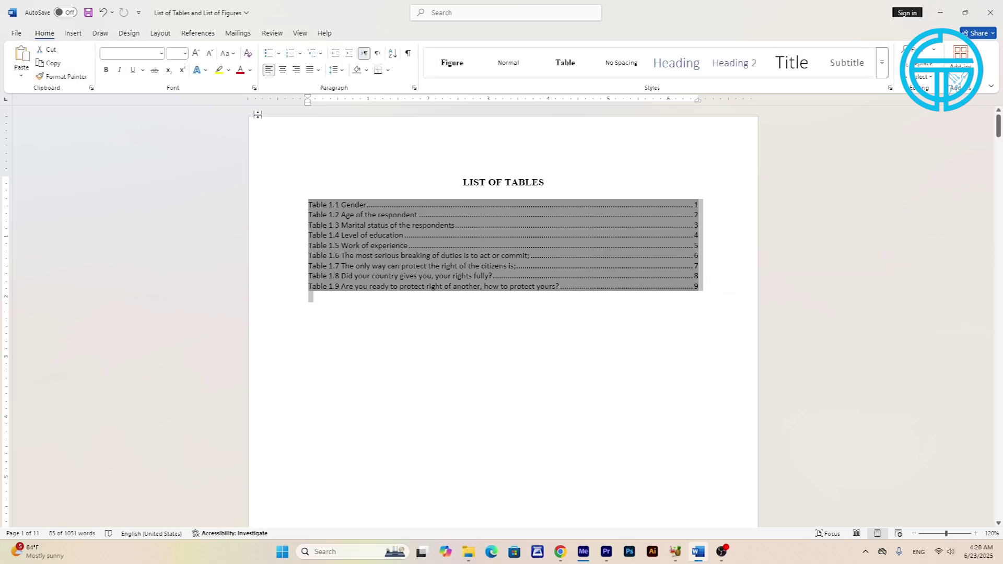
{"action": "left_click", "coordinate": [161, 53]}
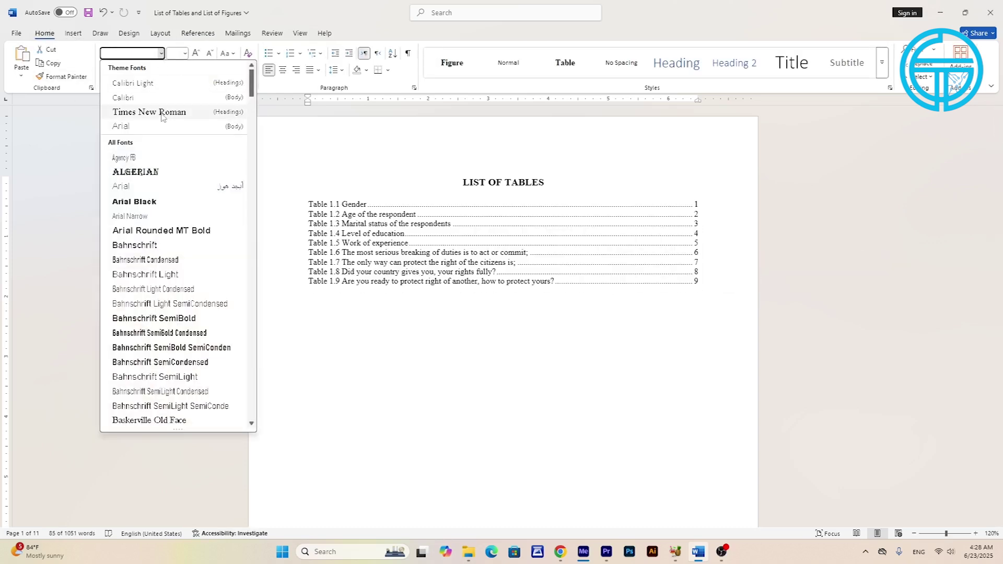
{"action": "left_click", "coordinate": [161, 111]}
{"action": "left_click", "coordinate": [185, 54]}
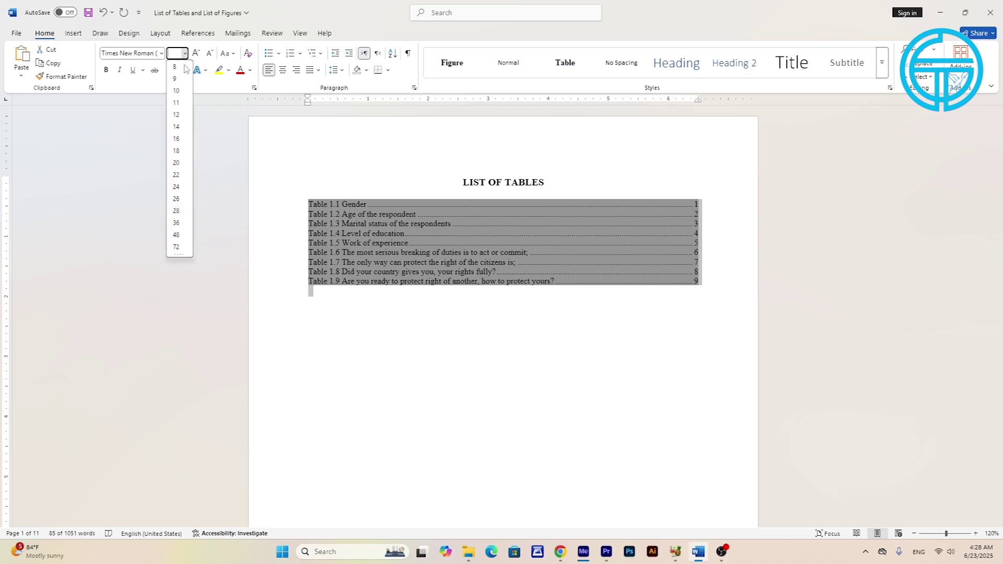
{"action": "left_click", "coordinate": [177, 115]}
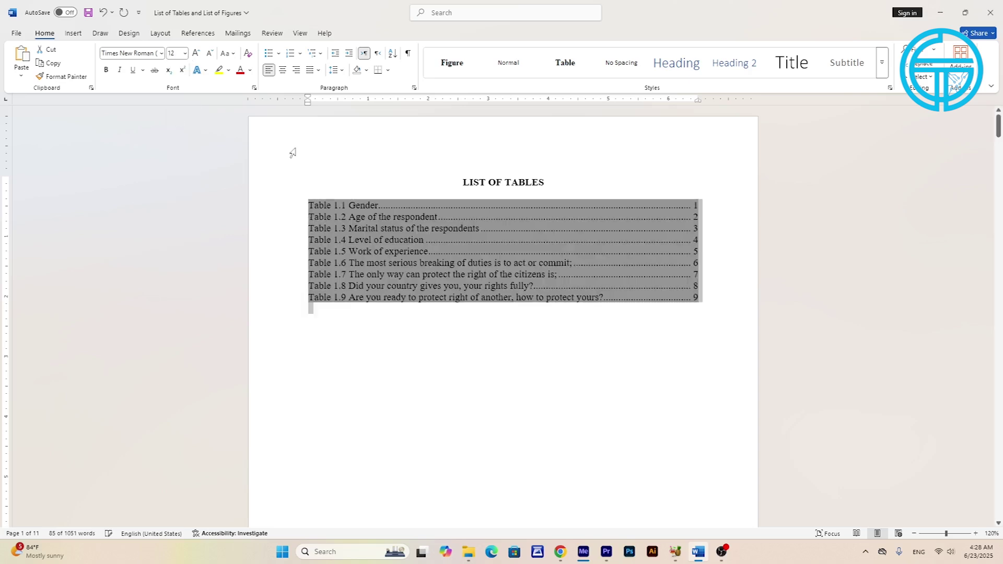
{"action": "right_click", "coordinate": [398, 237]}
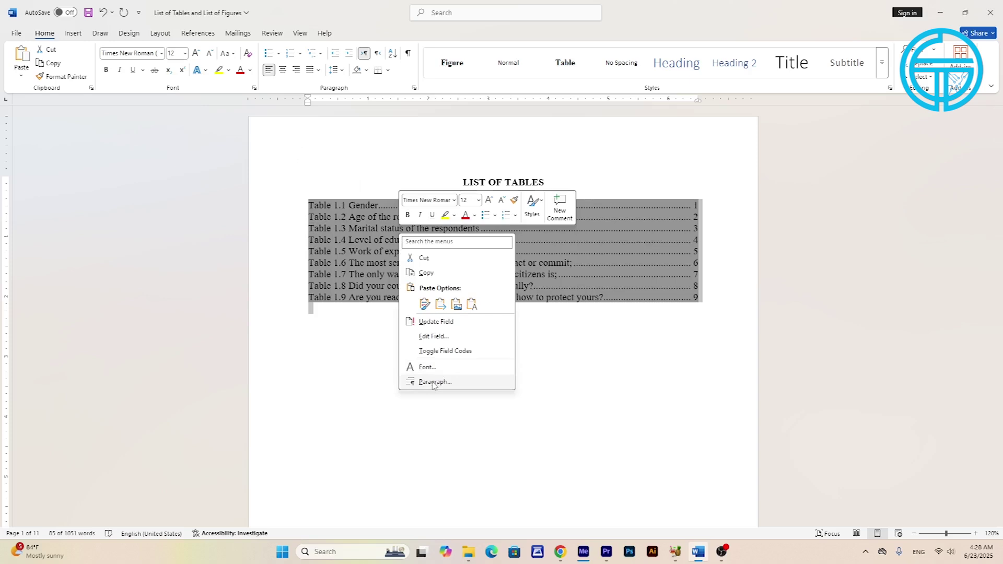
- Give the selected list of tables 1.5 line spacing in the Paragraph settings
{"action": "left_click", "coordinate": [433, 383]}
{"action": "left_click", "coordinate": [564, 291]}
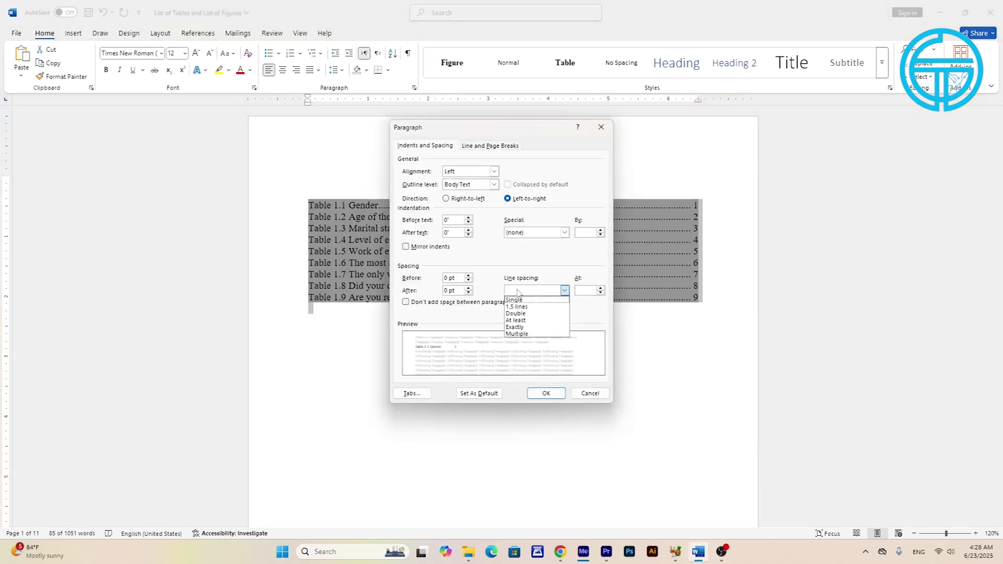
{"action": "left_click", "coordinate": [514, 307]}
{"action": "left_click", "coordinate": [590, 393]}
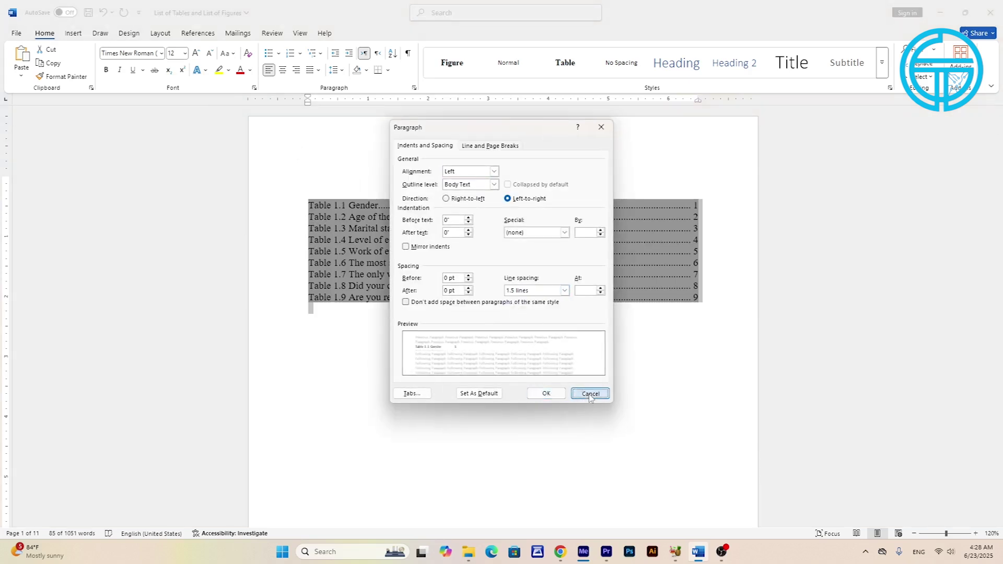
{"action": "right_click", "coordinate": [437, 230]}
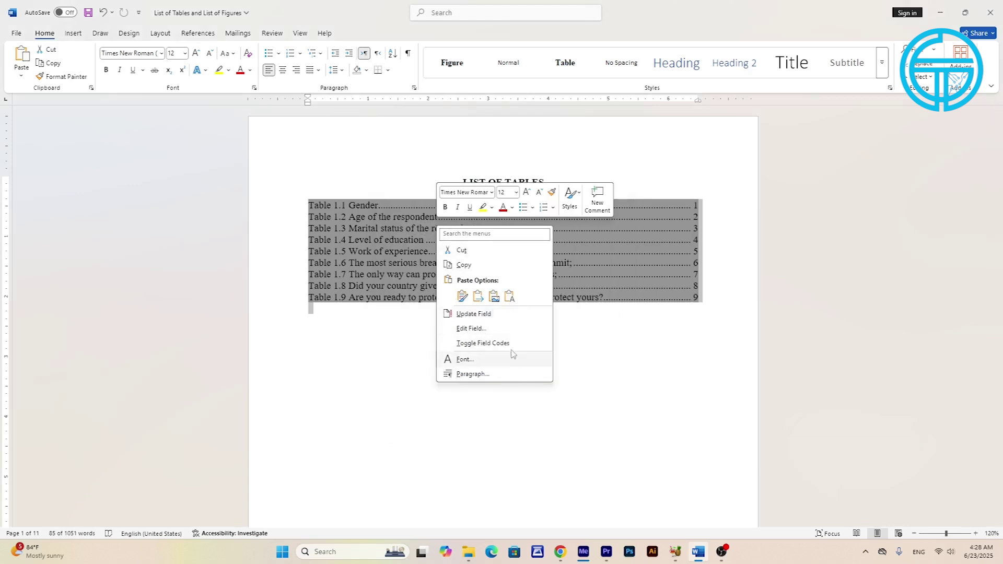
{"action": "left_click", "coordinate": [461, 374]}
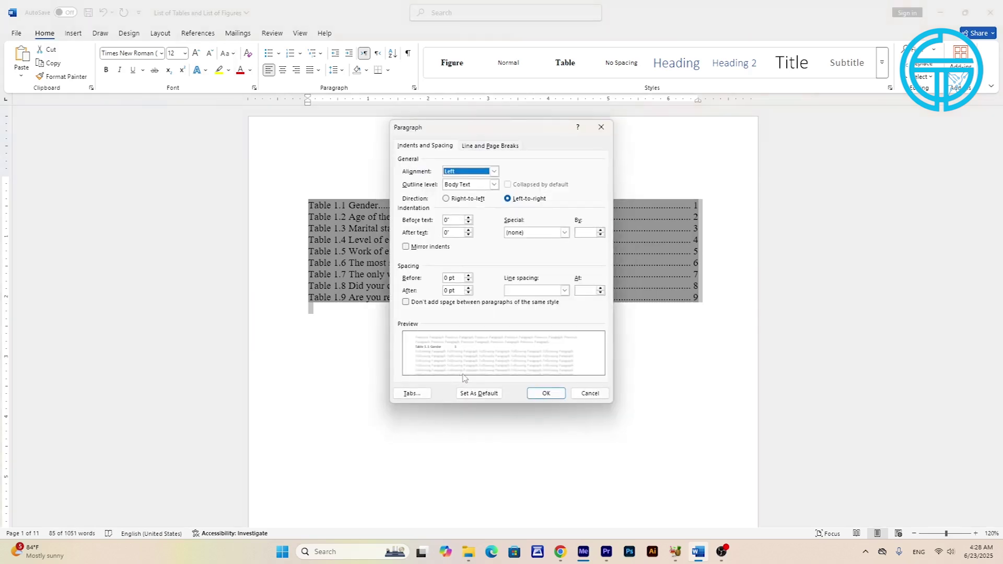
{"action": "left_click", "coordinate": [565, 291]}
{"action": "left_click", "coordinate": [523, 314]}
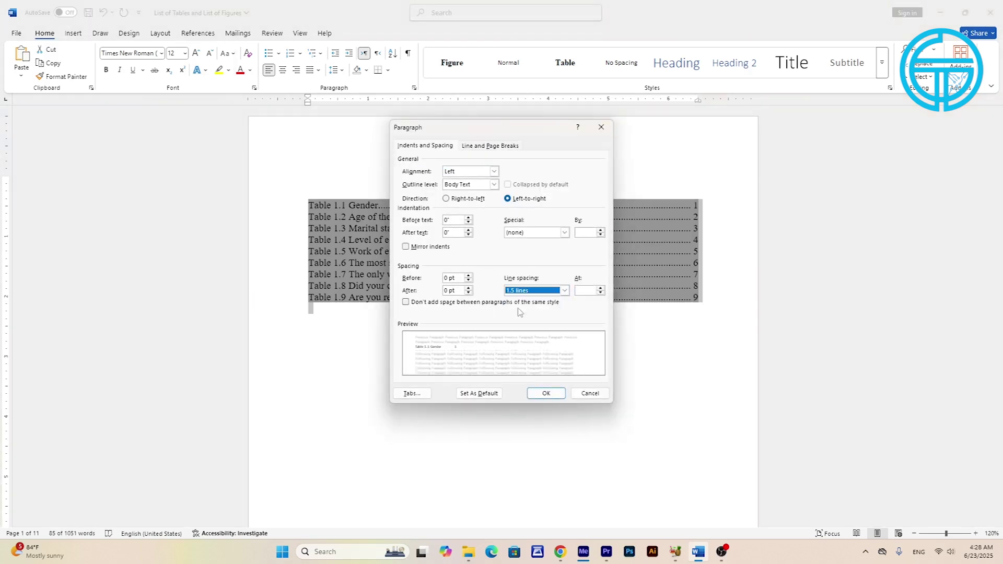
{"action": "left_click", "coordinate": [546, 393]}
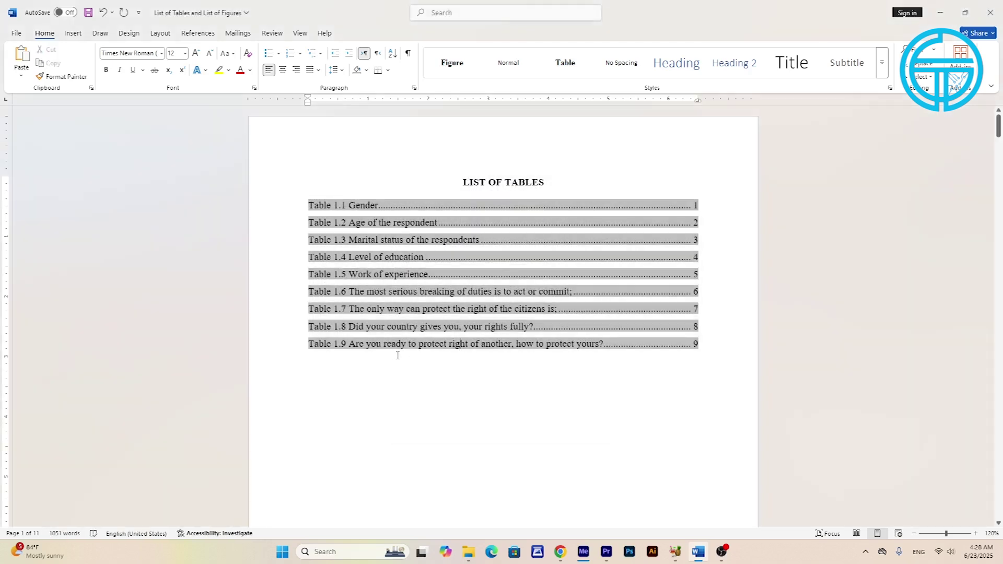
- Deselect the list and place the insertion point just below the table list
{"action": "left_click", "coordinate": [399, 355]}
{"action": "scroll", "coordinate": [434, 407], "scroll_direction": "down", "scroll_amount": 2}
{"action": "scroll", "coordinate": [309, 437], "scroll_direction": "up", "scroll_amount": 2}
{"action": "left_click", "coordinate": [561, 184]}
{"action": "left_click", "coordinate": [558, 181]}
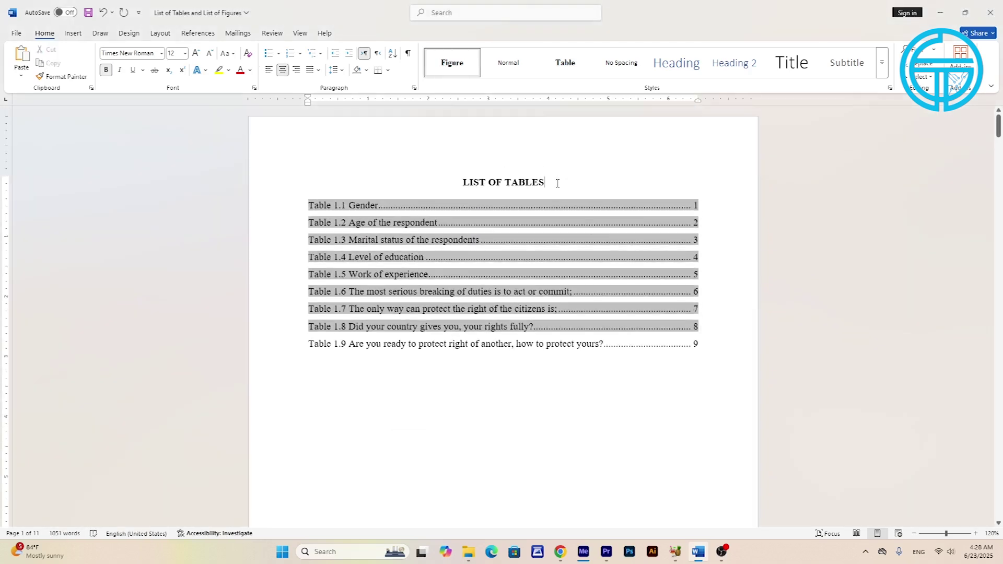
{"action": "left_click", "coordinate": [460, 371]}
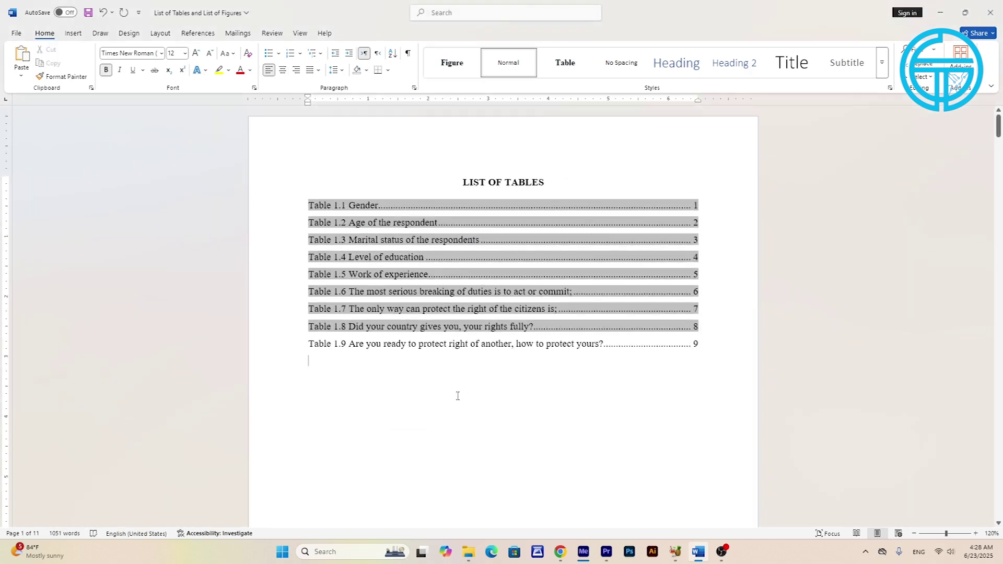
- Add two empty lines below the list of tables
{"action": "key", "text": "Return"}
{"action": "scroll", "coordinate": [457, 394], "scroll_direction": "down", "scroll_amount": 3}
{"action": "scroll", "coordinate": [455, 395], "scroll_direction": "up", "scroll_amount": 2}
{"action": "key", "text": "Return"}
{"action": "scroll", "coordinate": [461, 408], "scroll_direction": "down", "scroll_amount": 8}
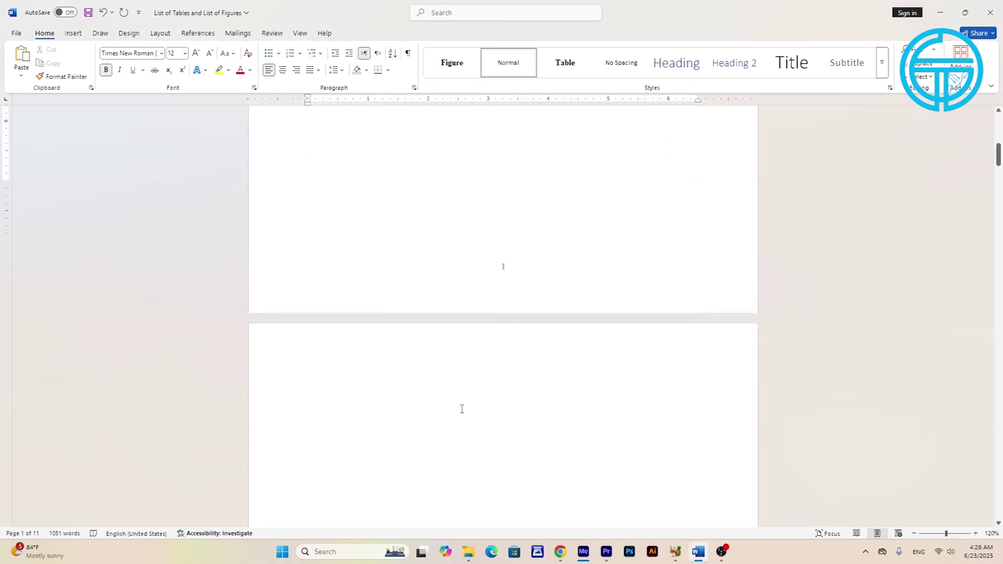
{"action": "scroll", "coordinate": [468, 390], "scroll_direction": "down", "scroll_amount": 2}
{"action": "scroll", "coordinate": [485, 486], "scroll_direction": "down", "scroll_amount": 3}
{"action": "scroll", "coordinate": [486, 406], "scroll_direction": "up", "scroll_amount": 2}
{"action": "scroll", "coordinate": [484, 401], "scroll_direction": "up", "scroll_amount": 4}
{"action": "scroll", "coordinate": [366, 339], "scroll_direction": "up", "scroll_amount": 5}
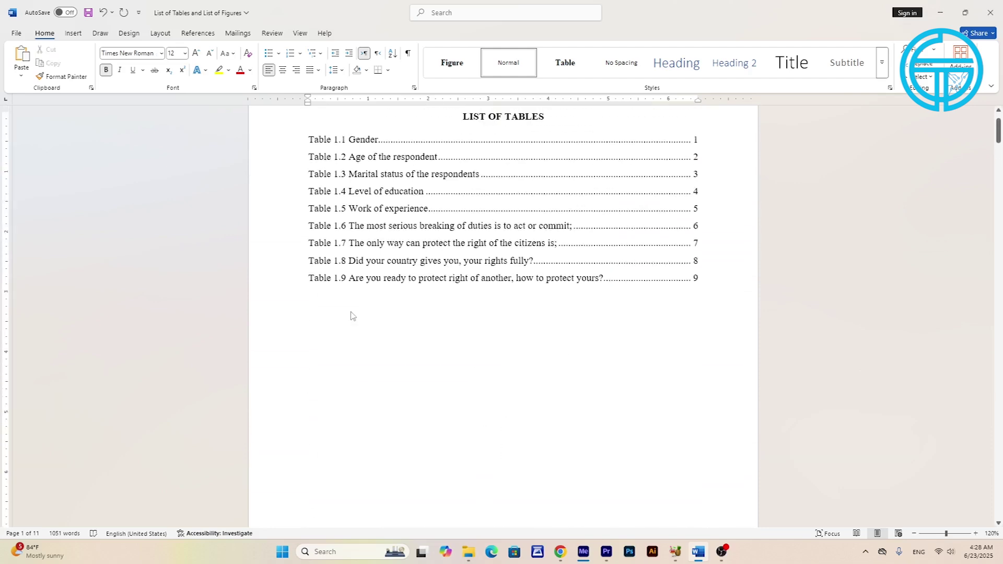
- Type a bold 'LIST OF FIGURES' heading, centre it, and place the caret beneath it
{"action": "type", "text": "F"}
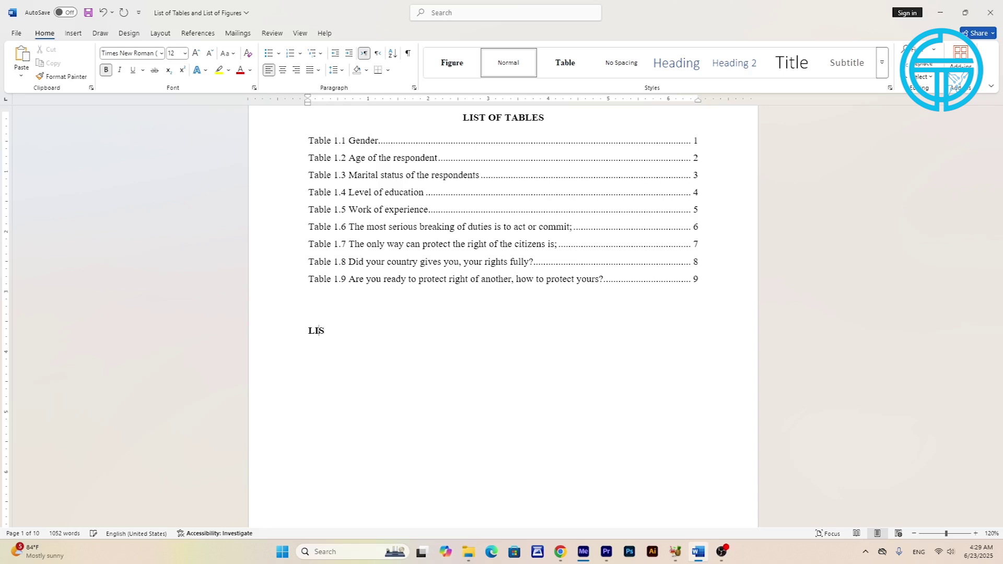
{"action": "type", "text": "OF FIGURES"}
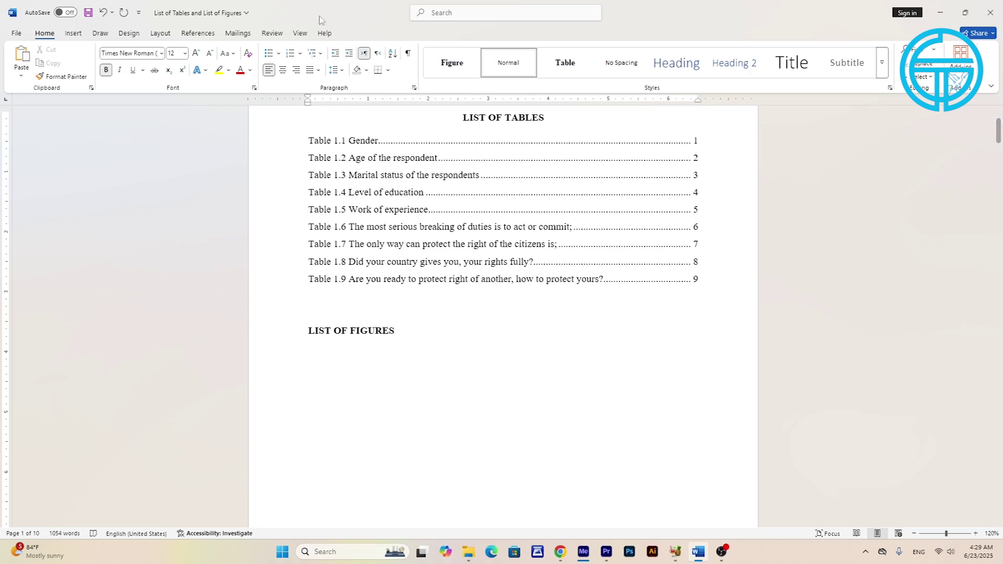
{"action": "left_click", "coordinate": [282, 70]}
{"action": "left_click", "coordinate": [407, 355]}
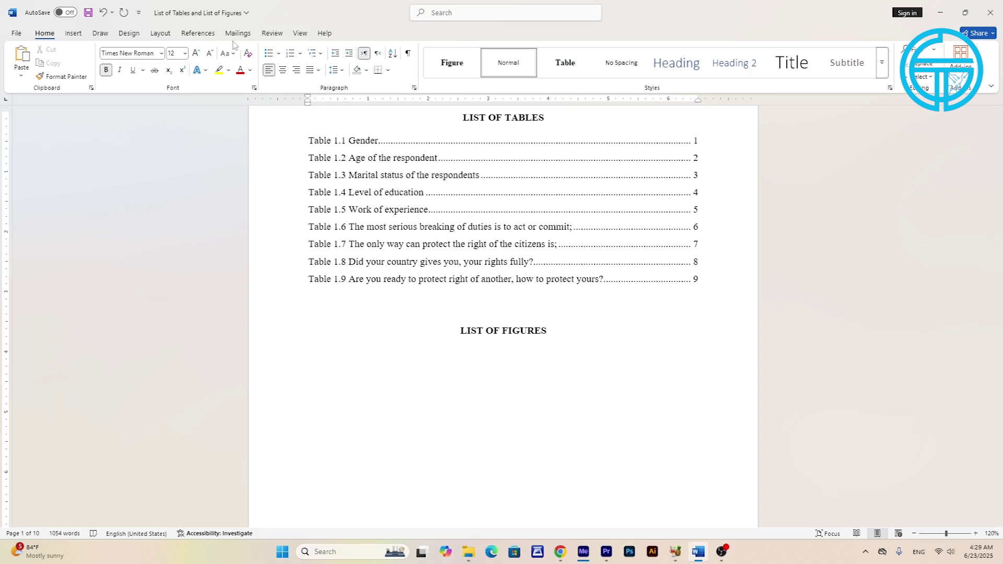
{"action": "left_click", "coordinate": [198, 33]}
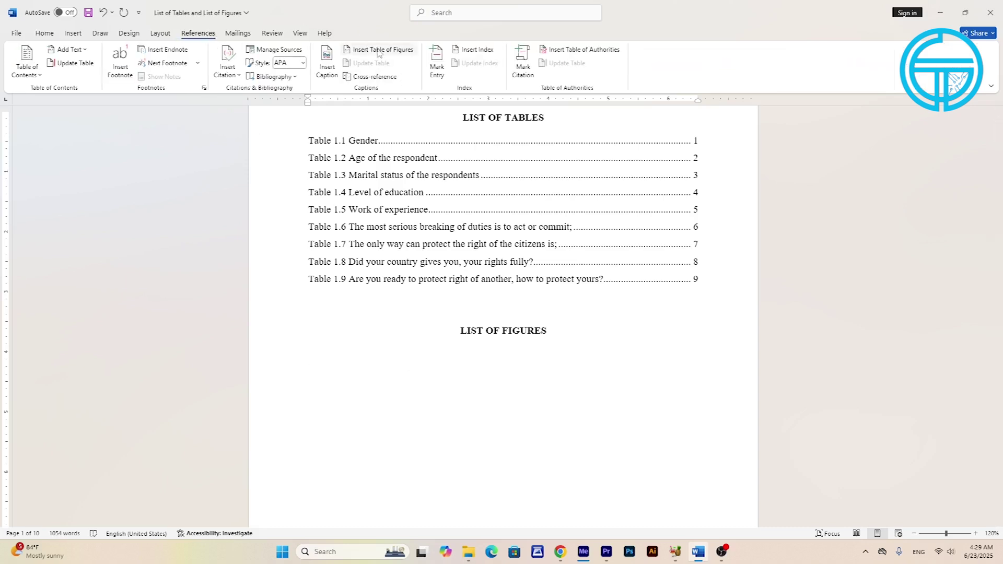
- Start a table of figures with page numbers instead of hyperlinks and the Figure caption label
{"action": "left_click", "coordinate": [379, 49]}
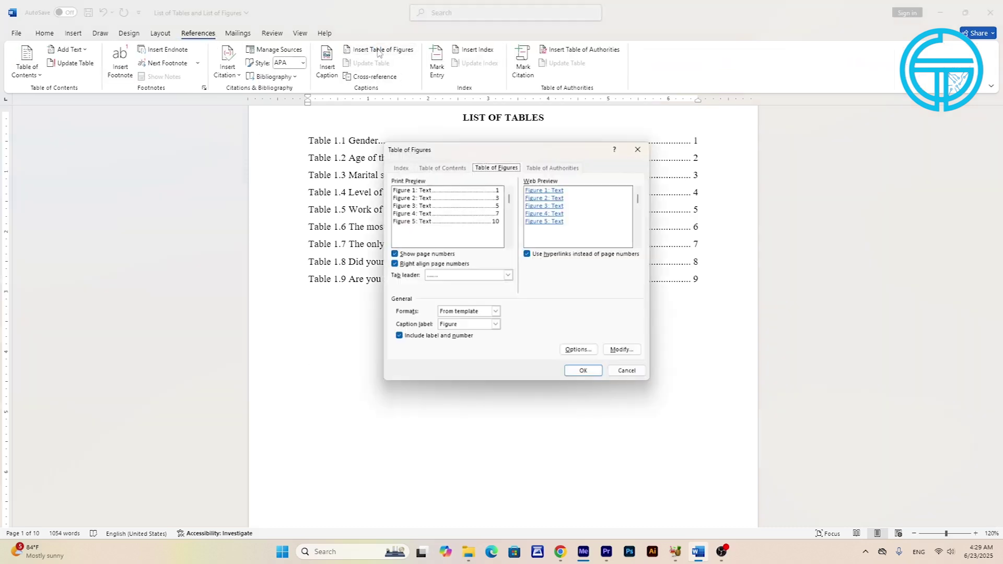
{"action": "left_click", "coordinate": [543, 258]}
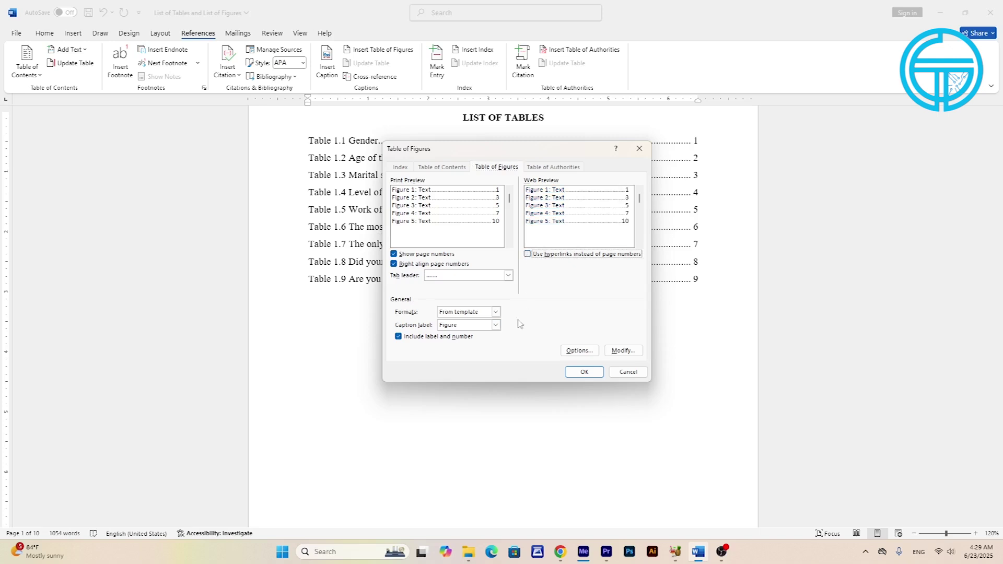
{"action": "left_click", "coordinate": [485, 329]}
{"action": "left_click", "coordinate": [454, 350]}
{"action": "left_click", "coordinate": [466, 327]}
{"action": "left_click", "coordinate": [453, 347]}
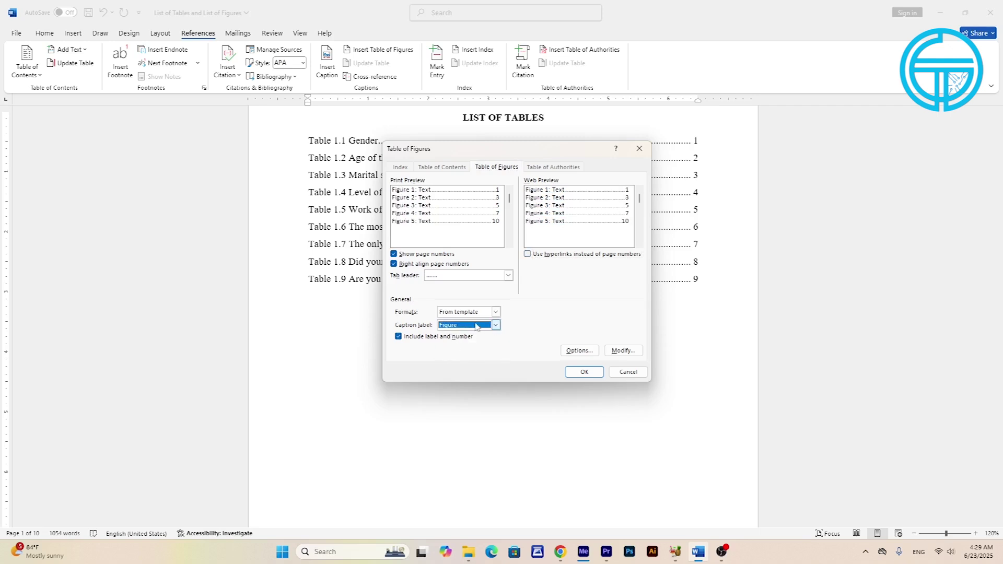
- Build the table of figures from the Figure style and insert it
{"action": "left_click", "coordinate": [577, 351]}
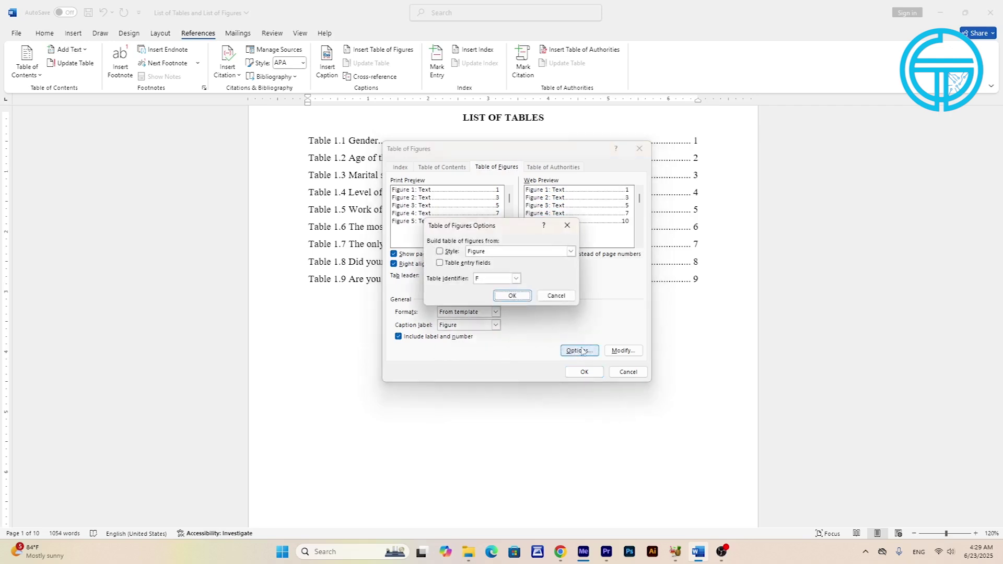
{"action": "left_click", "coordinate": [527, 251]}
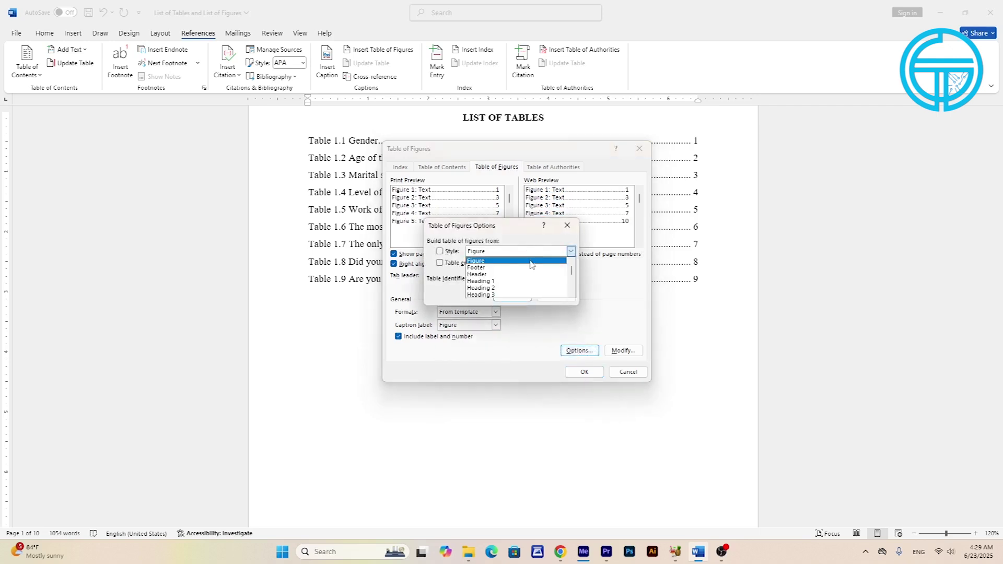
{"action": "left_click", "coordinate": [495, 261]}
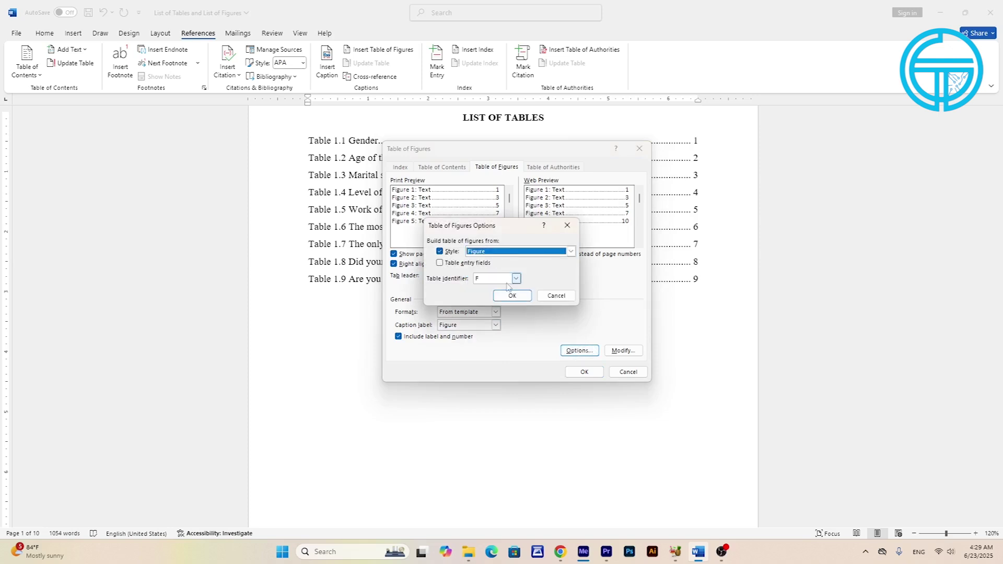
{"action": "left_click", "coordinate": [513, 296]}
{"action": "left_click", "coordinate": [583, 372]}
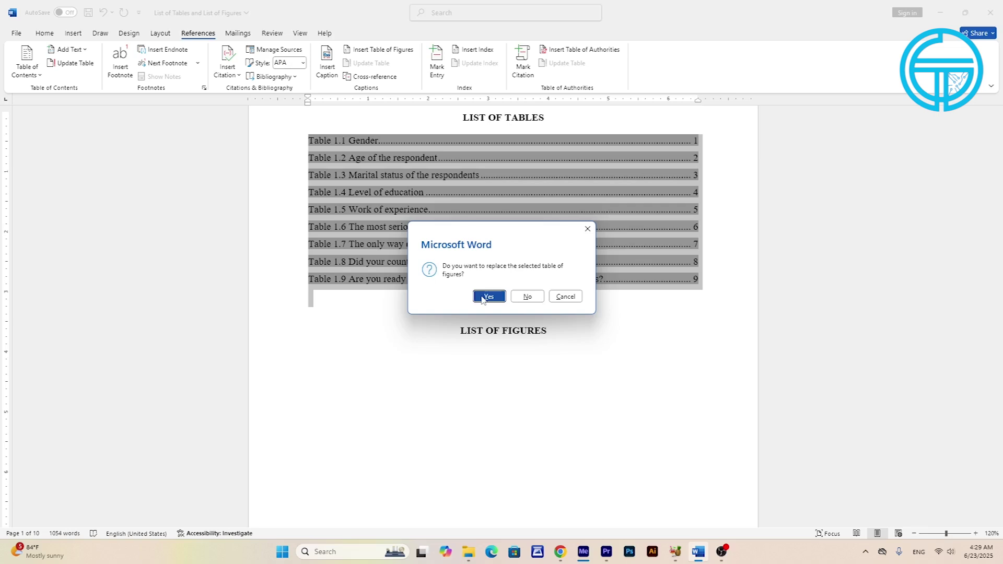
- Decline replacing the list of tables, so a separate figure list is added
{"action": "left_click", "coordinate": [528, 296]}
{"action": "scroll", "coordinate": [460, 381], "scroll_direction": "down", "scroll_amount": 3}
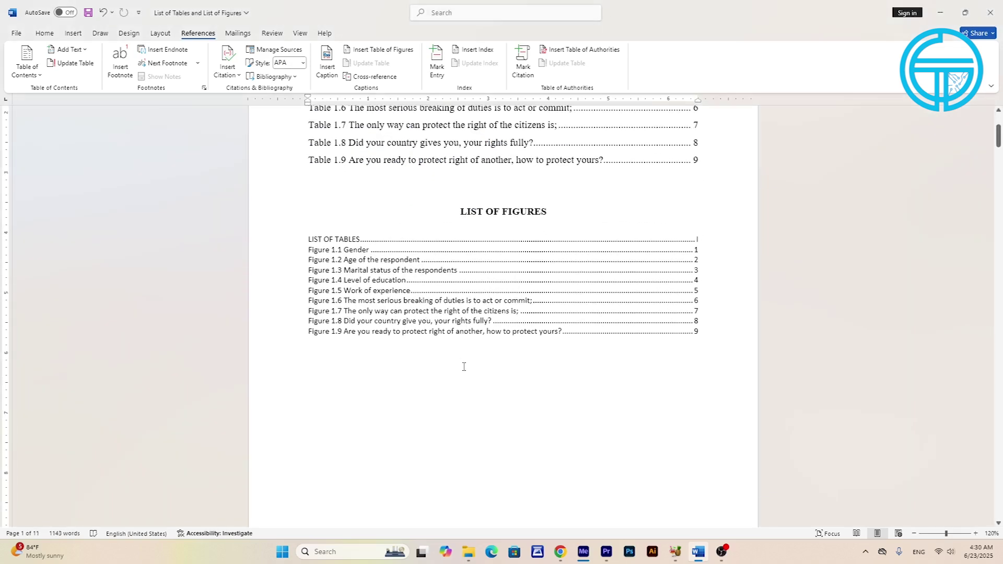
{"action": "scroll", "coordinate": [379, 324], "scroll_direction": "up", "scroll_amount": 1}
{"action": "scroll", "coordinate": [379, 324], "scroll_direction": "up", "scroll_amount": 1}
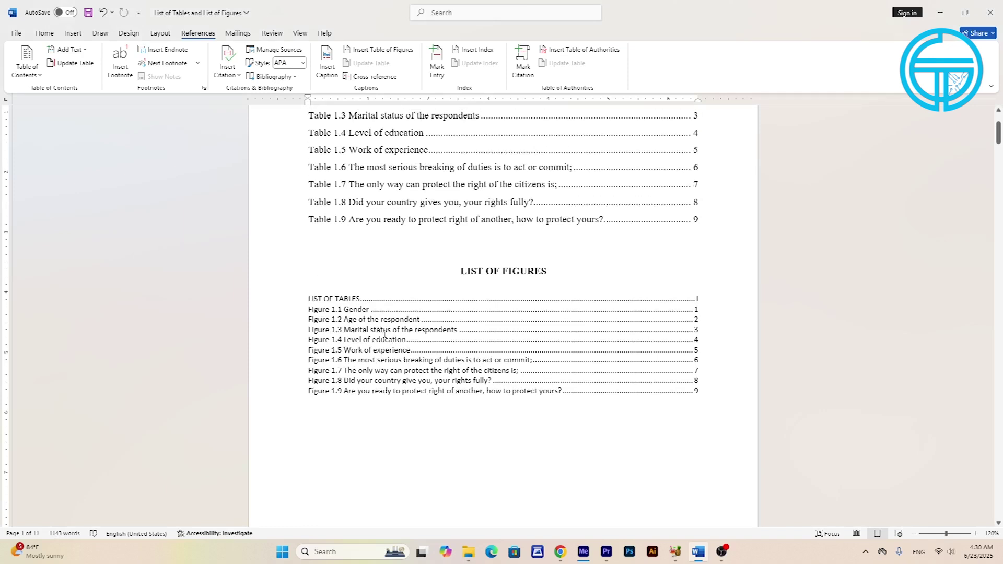
{"action": "scroll", "coordinate": [345, 314], "scroll_direction": "up", "scroll_amount": 2}
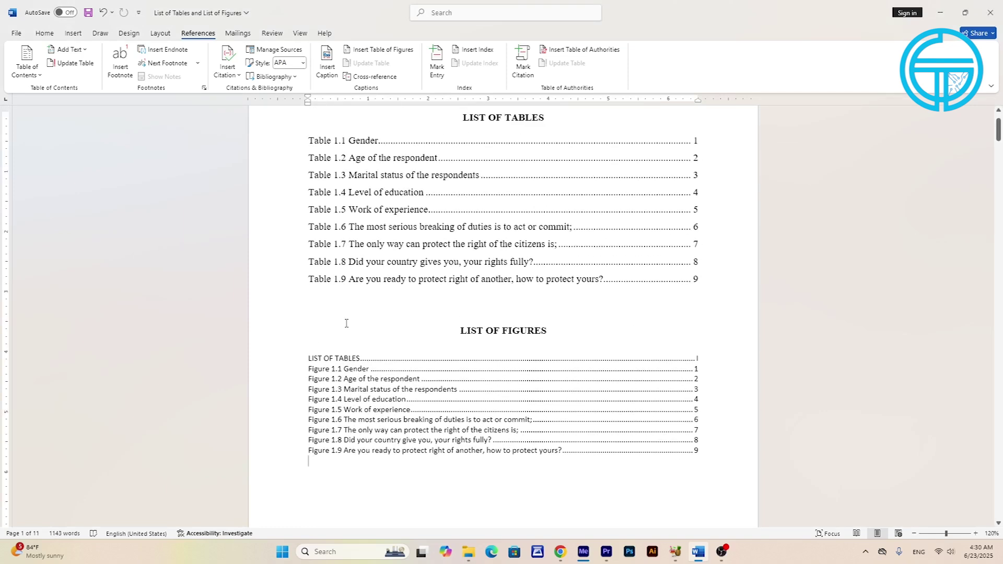
- Delete the stray LIST OF TABLES entry and select the Figure 1.1–1.9 entries
{"action": "left_click", "coordinate": [350, 359]}
{"action": "triple_click", "coordinate": [350, 359]}
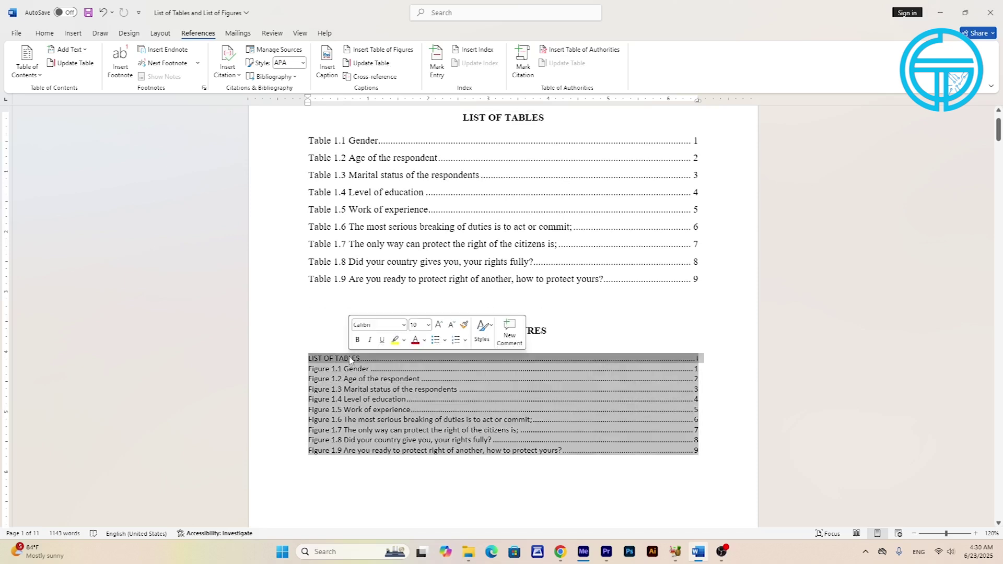
{"action": "key", "text": "Delete"}
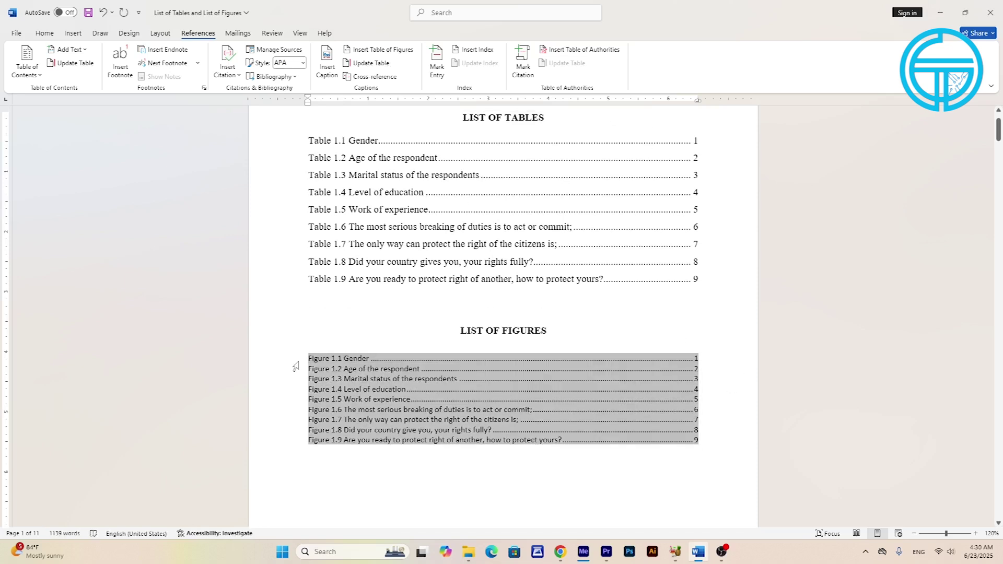
{"action": "left_click_drag", "start_coordinate": [308, 358], "coordinate": [704, 448]}
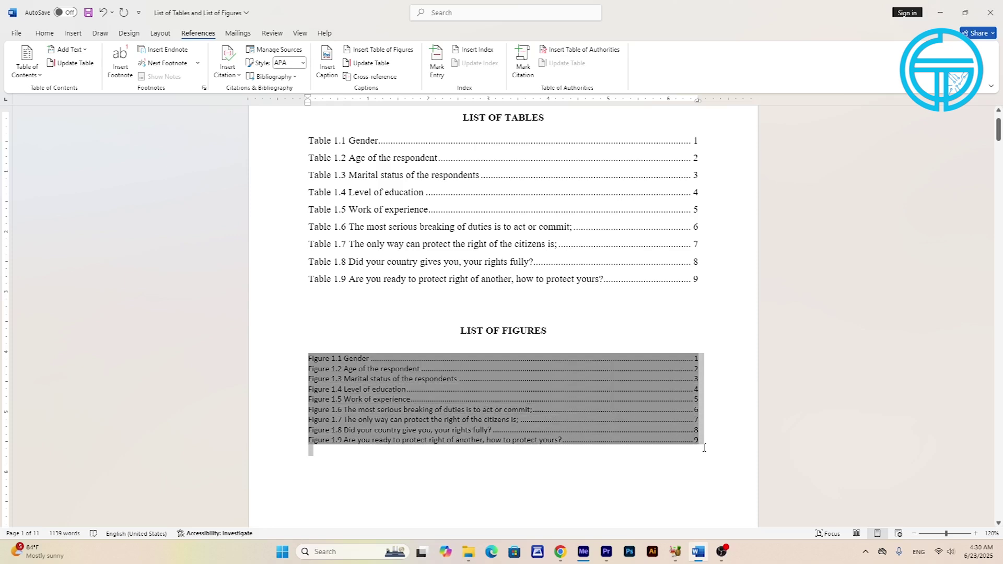
- Set the figure list entries to Times New Roman, 12 pt
{"action": "left_click", "coordinate": [45, 33]}
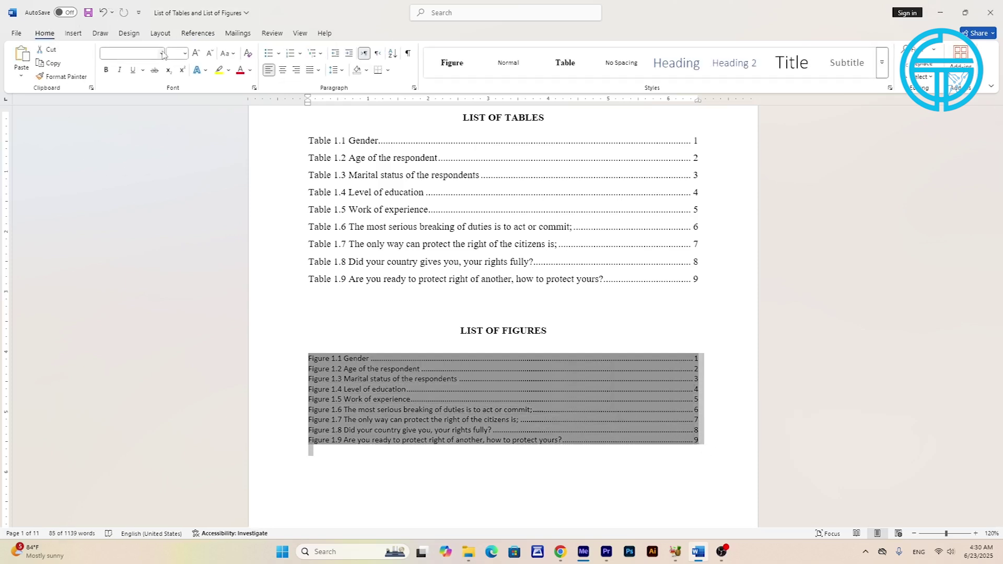
{"action": "left_click", "coordinate": [162, 54]}
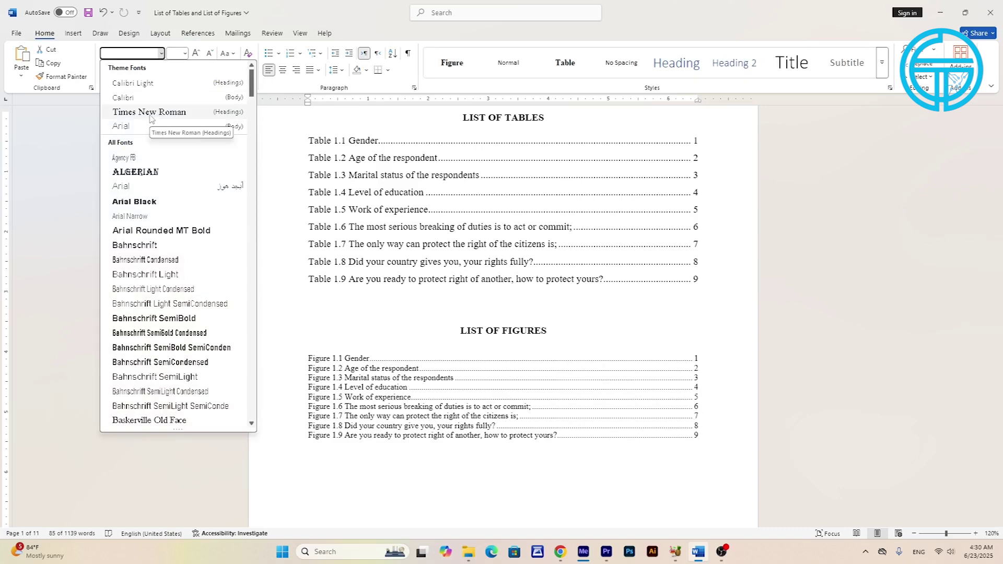
{"action": "left_click", "coordinate": [157, 113]}
{"action": "left_click", "coordinate": [185, 53]}
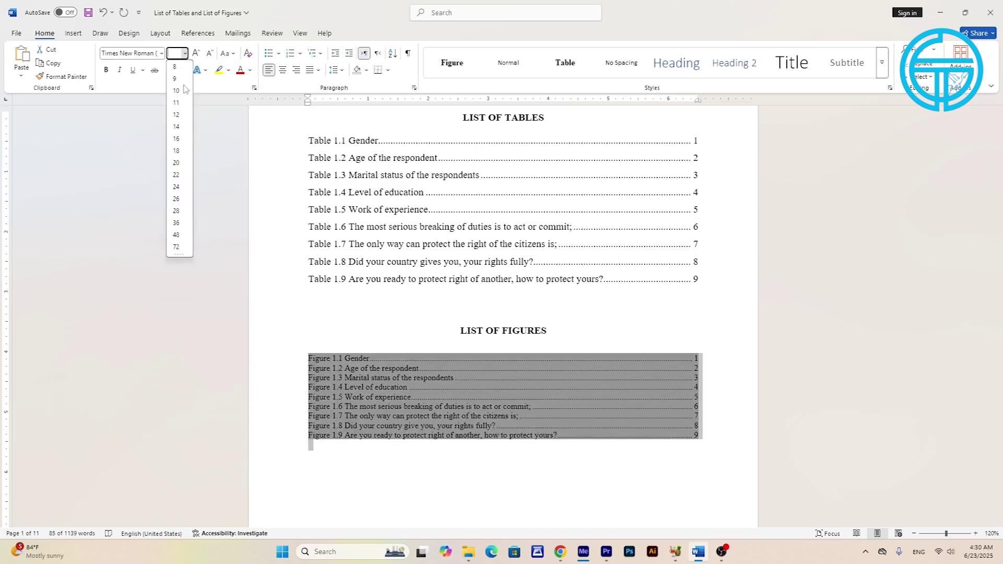
{"action": "left_click", "coordinate": [175, 120]}
- Give the figure list 1.5 line spacing and deselect it
{"action": "scroll", "coordinate": [477, 394], "scroll_direction": "down", "scroll_amount": 2}
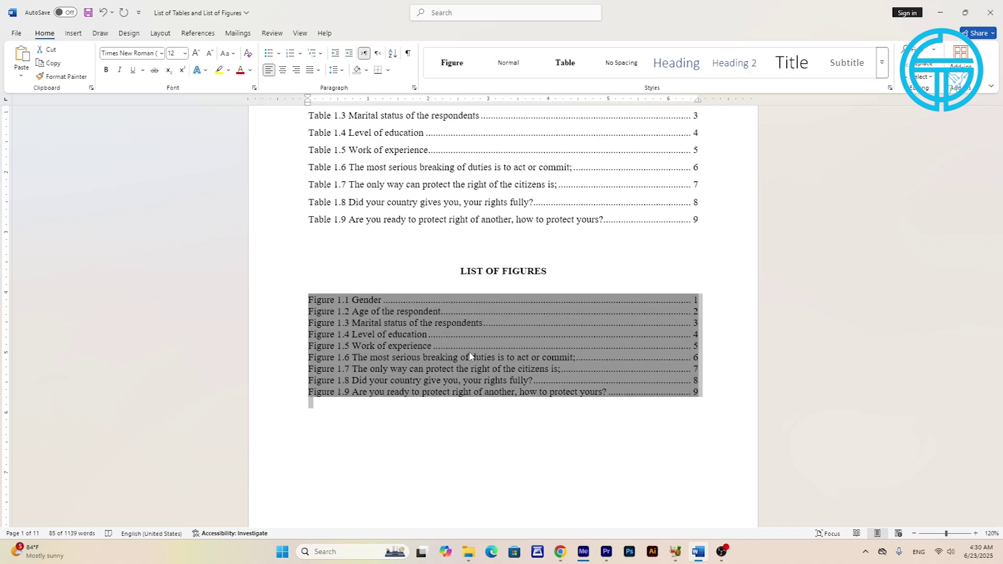
{"action": "right_click", "coordinate": [470, 356]}
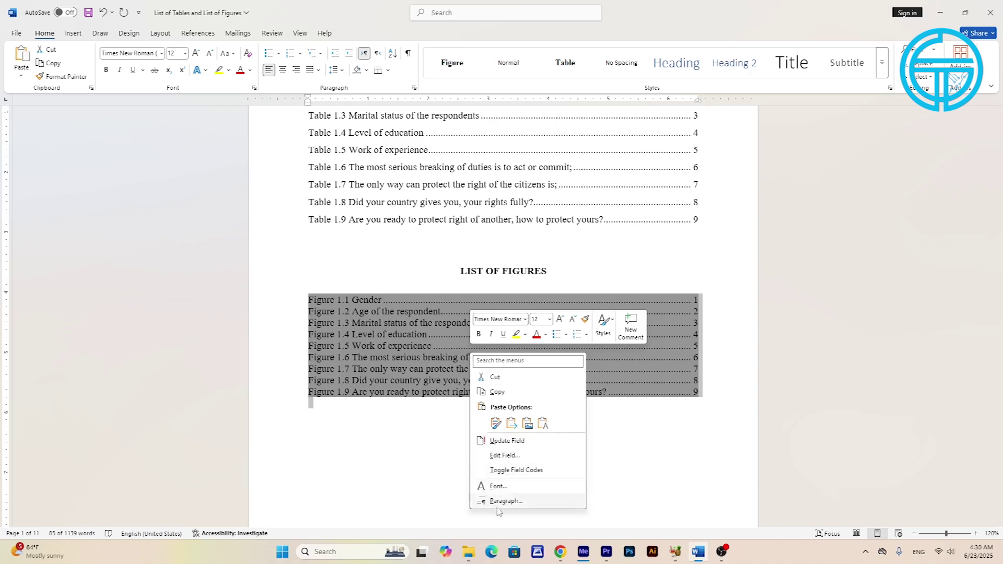
{"action": "key", "text": "Escape"}
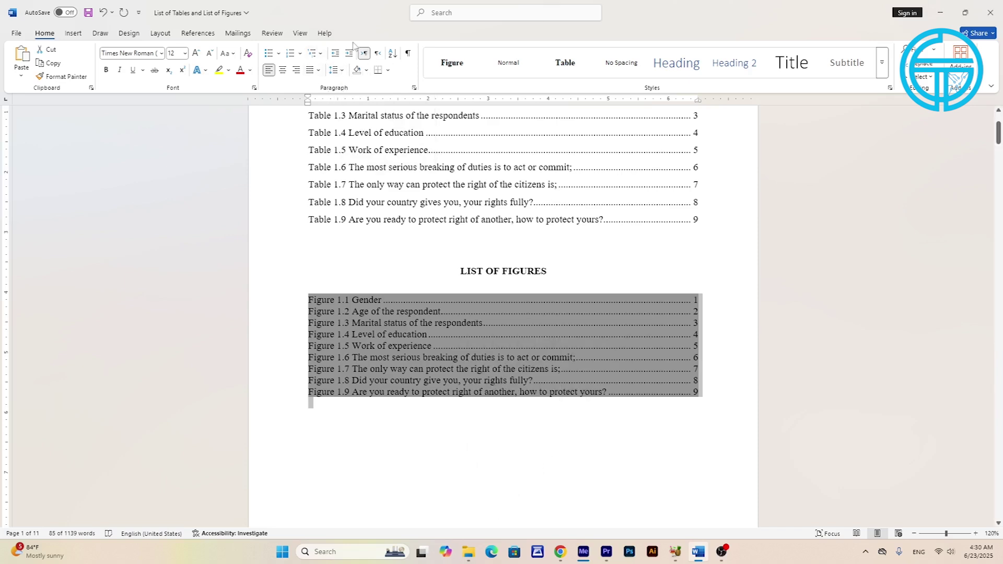
{"action": "left_click", "coordinate": [337, 70]}
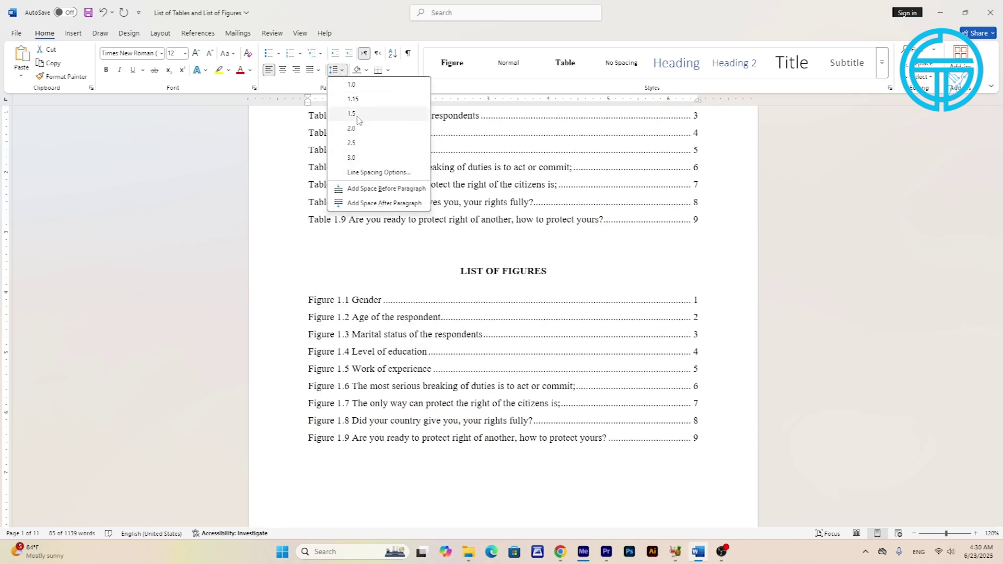
{"action": "left_click", "coordinate": [353, 113]}
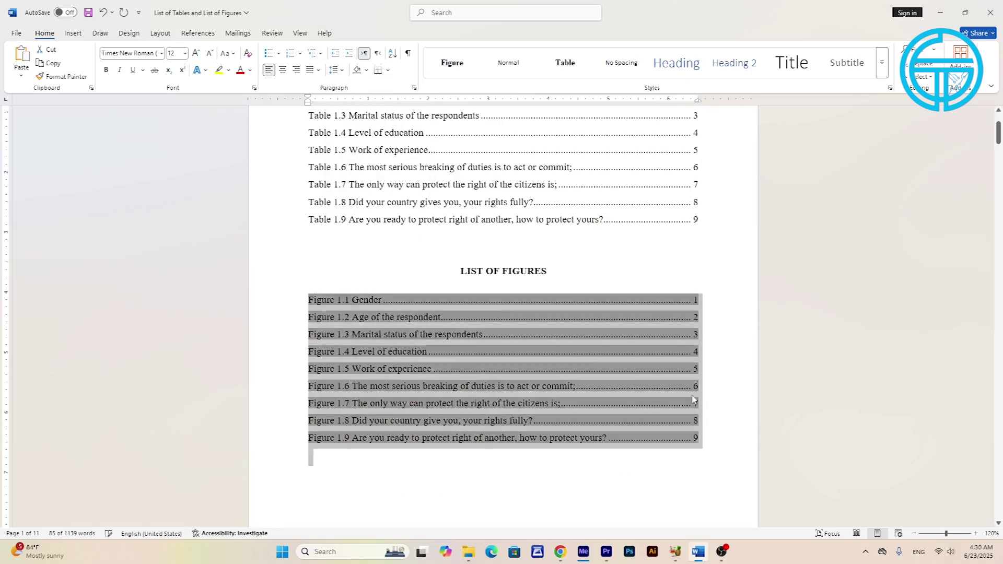
{"action": "left_click", "coordinate": [725, 452]}
{"action": "scroll", "coordinate": [510, 318], "scroll_direction": "down", "scroll_amount": 3}
{"action": "scroll", "coordinate": [510, 319], "scroll_direction": "up", "scroll_amount": 3}
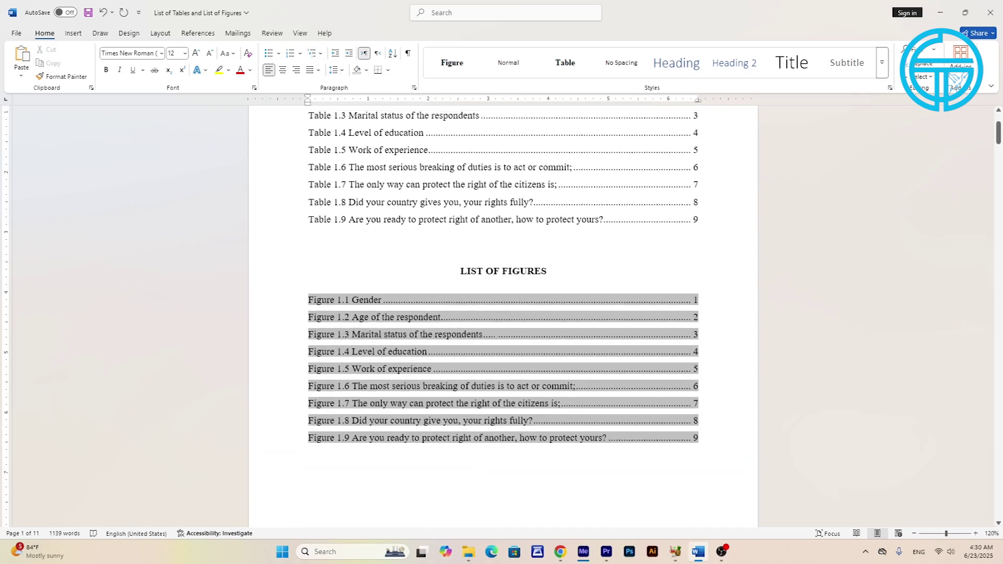
{"action": "scroll", "coordinate": [511, 318], "scroll_direction": "up", "scroll_amount": 4}
{"action": "scroll", "coordinate": [586, 226], "scroll_direction": "down", "scroll_amount": 3}
{"action": "scroll", "coordinate": [585, 226], "scroll_direction": "down", "scroll_amount": 3}
{"action": "scroll", "coordinate": [503, 451], "scroll_direction": "up", "scroll_amount": 3}
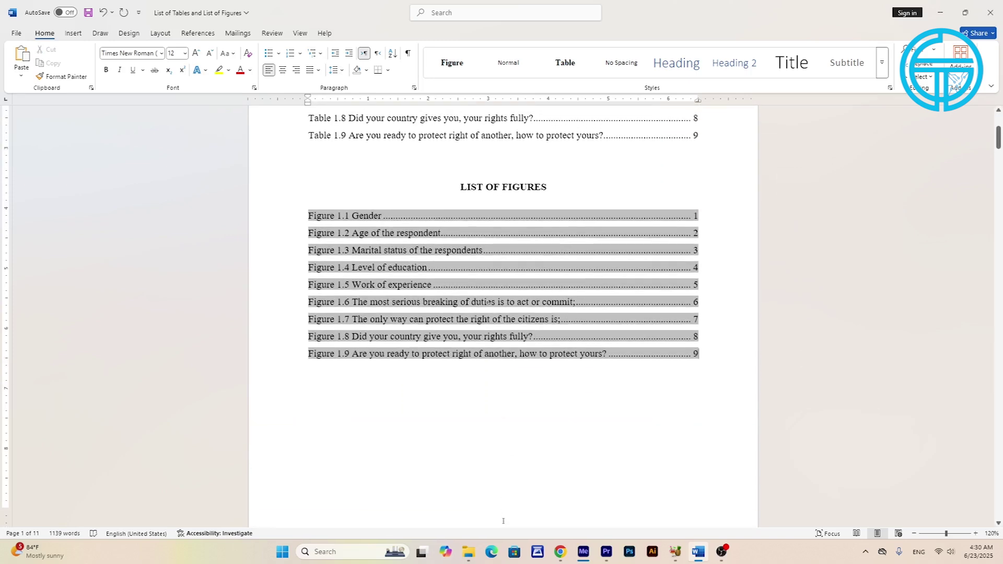
{"action": "scroll", "coordinate": [485, 374], "scroll_direction": "down", "scroll_amount": 3}
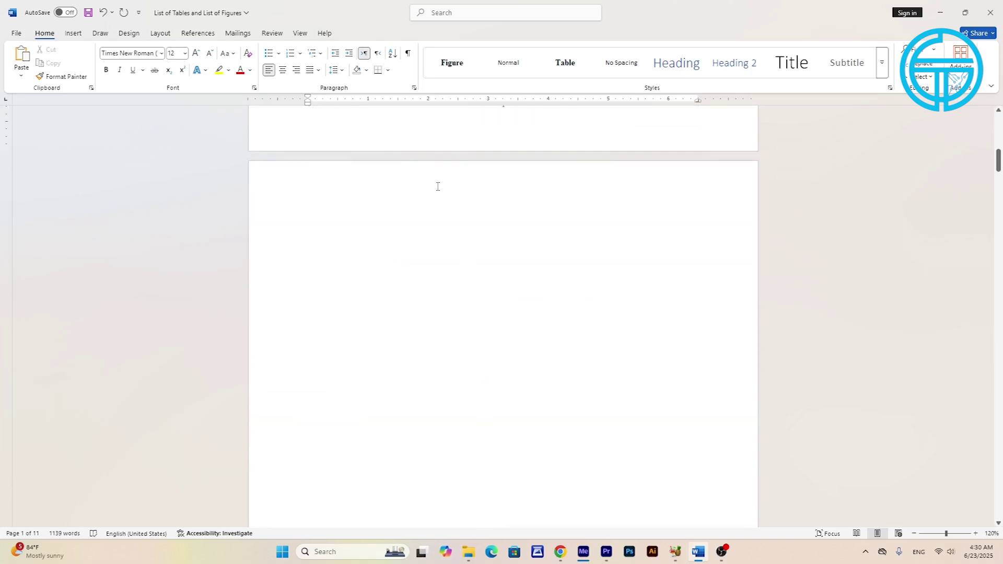
{"action": "left_click", "coordinate": [493, 403]}
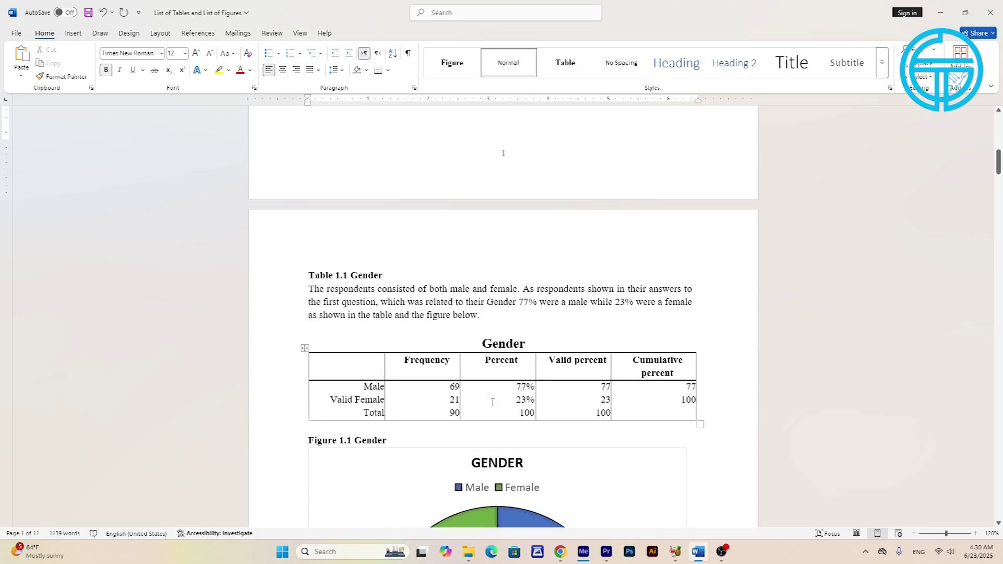
{"action": "scroll", "coordinate": [444, 247], "scroll_direction": "up", "scroll_amount": 3}
{"action": "scroll", "coordinate": [444, 247], "scroll_direction": "up", "scroll_amount": 3}
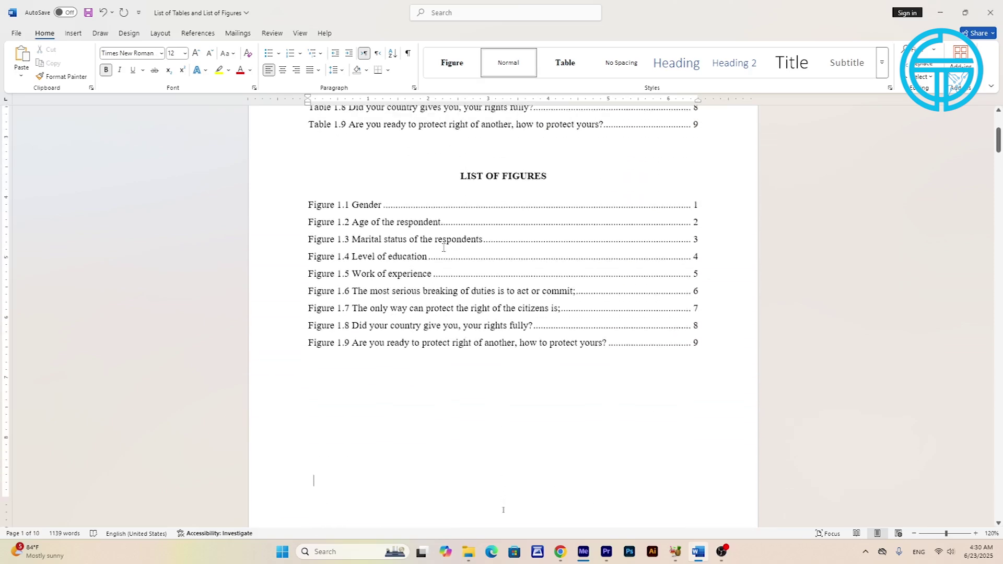
{"action": "scroll", "coordinate": [444, 248], "scroll_direction": "up", "scroll_amount": 4}
{"action": "scroll", "coordinate": [444, 247], "scroll_direction": "up", "scroll_amount": 2}
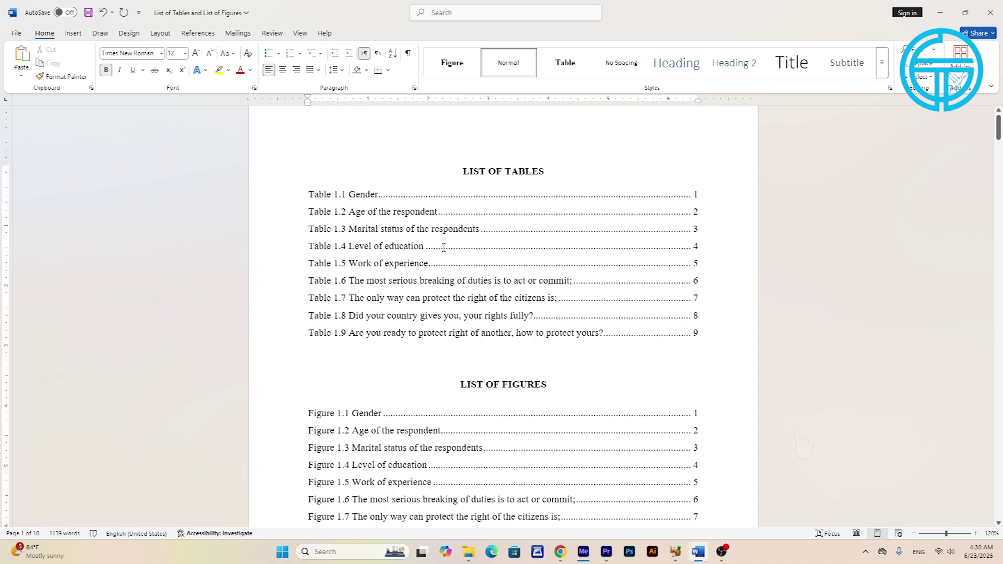
{"action": "scroll", "coordinate": [444, 247], "scroll_direction": "down", "scroll_amount": 3}
{"action": "scroll", "coordinate": [444, 247], "scroll_direction": "down", "scroll_amount": 4}
{"action": "scroll", "coordinate": [443, 247], "scroll_direction": "up", "scroll_amount": 2}
{"action": "scroll", "coordinate": [443, 247], "scroll_direction": "up", "scroll_amount": 4}
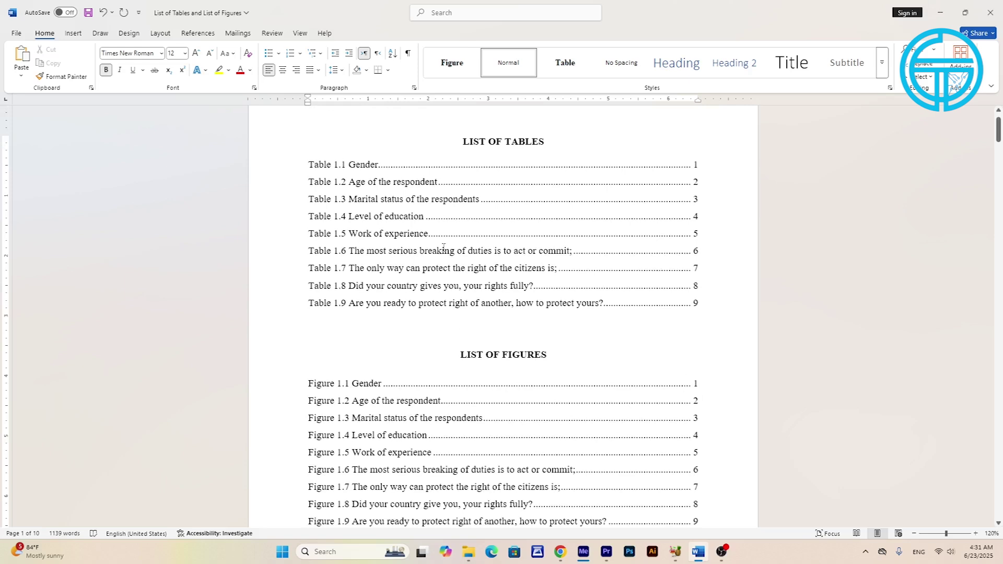
{"action": "scroll", "coordinate": [443, 247], "scroll_direction": "down", "scroll_amount": 2}
{"action": "scroll", "coordinate": [444, 247], "scroll_direction": "down", "scroll_amount": 2}
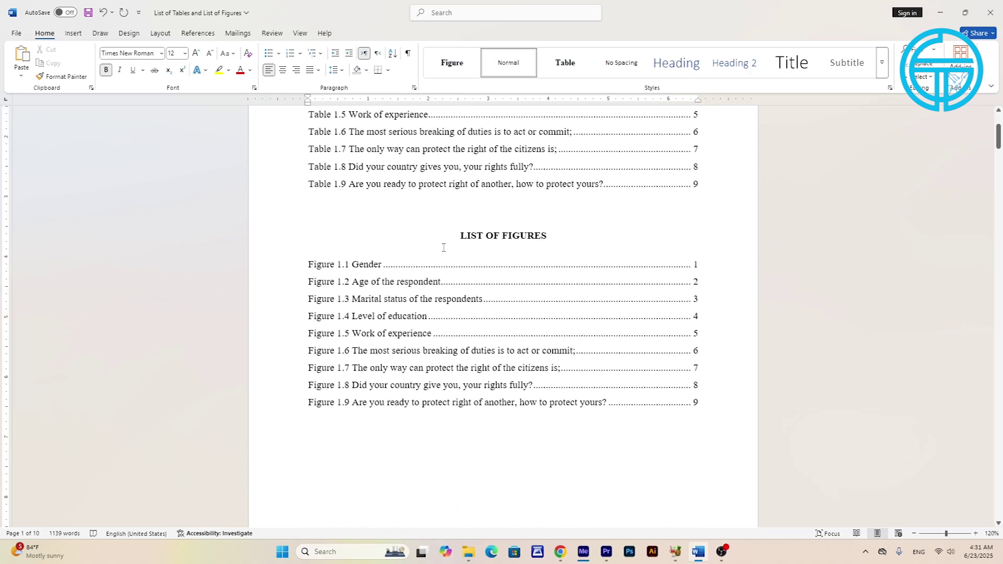
{"action": "scroll", "coordinate": [443, 247], "scroll_direction": "down", "scroll_amount": 1}
{"action": "scroll", "coordinate": [443, 247], "scroll_direction": "down", "scroll_amount": 4}
{"action": "scroll", "coordinate": [444, 248], "scroll_direction": "up", "scroll_amount": 6}
{"action": "scroll", "coordinate": [444, 247], "scroll_direction": "down", "scroll_amount": 2}
{"action": "scroll", "coordinate": [470, 279], "scroll_direction": "down", "scroll_amount": 4}
{"action": "scroll", "coordinate": [475, 347], "scroll_direction": "down", "scroll_amount": 3}
{"action": "left_click", "coordinate": [359, 253]}
{"action": "scroll", "coordinate": [499, 358], "scroll_direction": "down", "scroll_amount": 3}
{"action": "scroll", "coordinate": [499, 357], "scroll_direction": "down", "scroll_amount": 1}
{"action": "scroll", "coordinate": [499, 358], "scroll_direction": "down", "scroll_amount": 3}
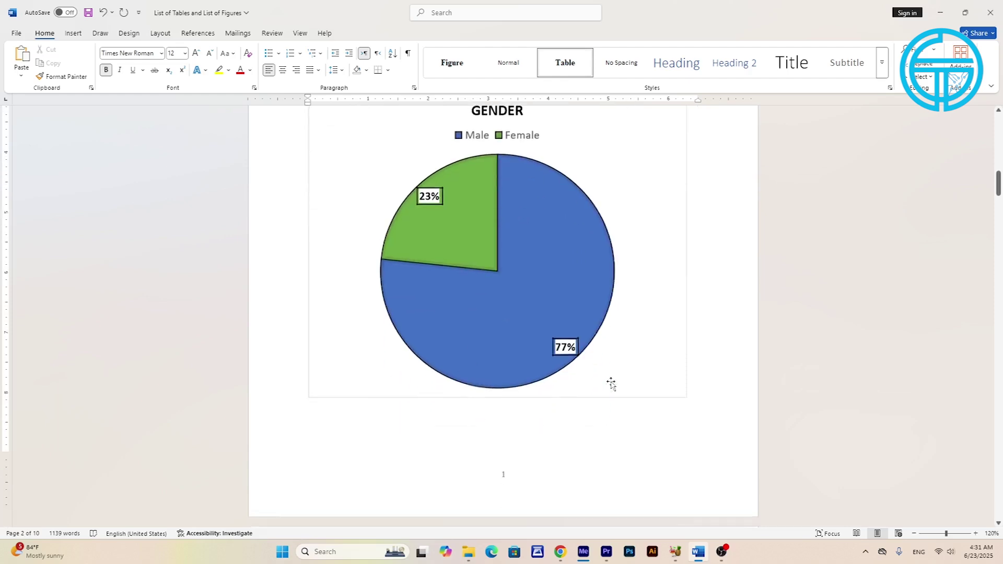
{"action": "scroll", "coordinate": [609, 383], "scroll_direction": "down", "scroll_amount": 3}
{"action": "scroll", "coordinate": [455, 360], "scroll_direction": "down", "scroll_amount": 2}
{"action": "scroll", "coordinate": [455, 359], "scroll_direction": "down", "scroll_amount": 3}
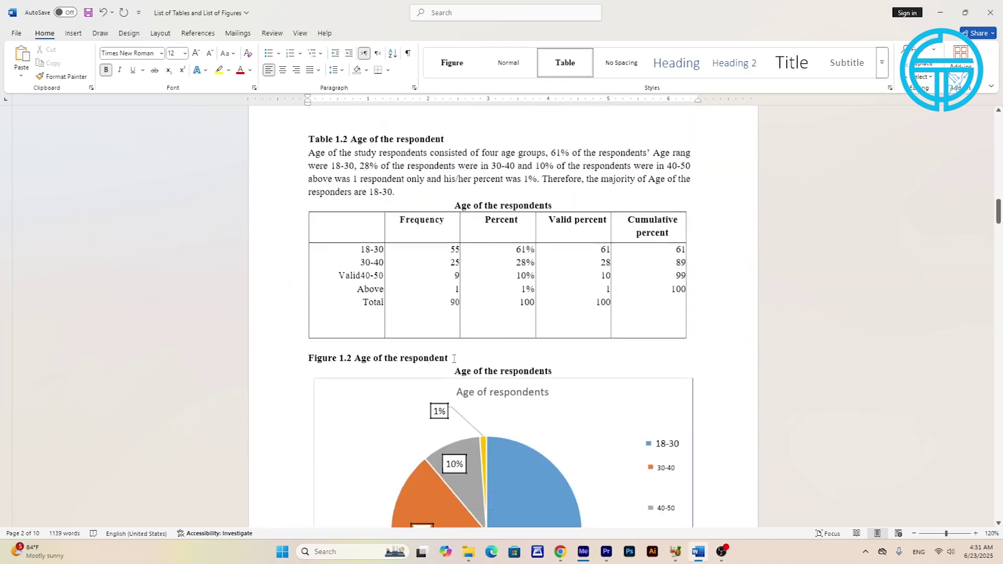
{"action": "scroll", "coordinate": [454, 359], "scroll_direction": "down", "scroll_amount": 2}
{"action": "scroll", "coordinate": [453, 359], "scroll_direction": "down", "scroll_amount": 1}
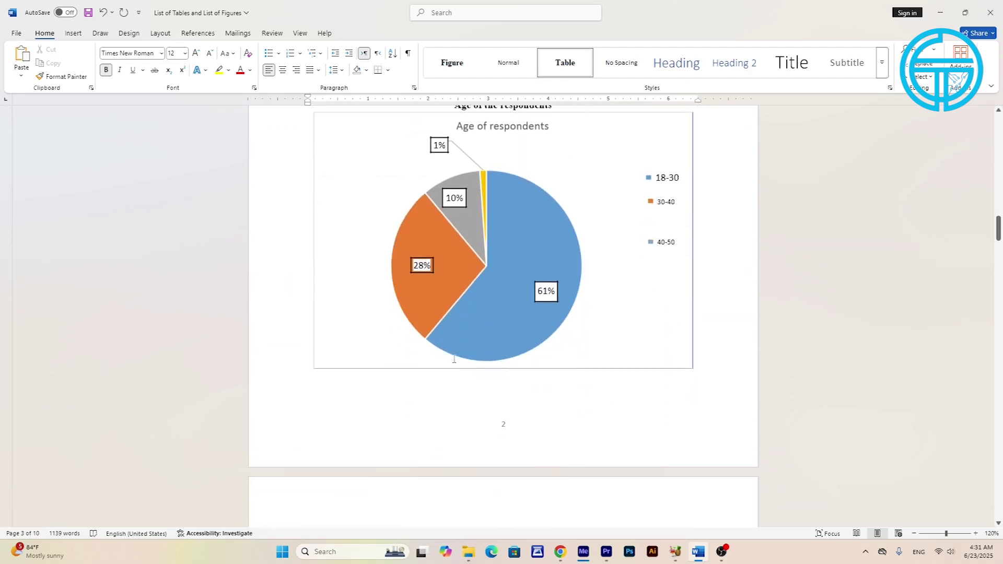
{"action": "scroll", "coordinate": [453, 359], "scroll_direction": "down", "scroll_amount": 1}
{"action": "scroll", "coordinate": [457, 357], "scroll_direction": "down", "scroll_amount": 2}
{"action": "scroll", "coordinate": [459, 355], "scroll_direction": "down", "scroll_amount": 1}
{"action": "left_click", "coordinate": [394, 304]}
{"action": "double_click", "coordinate": [394, 303]}
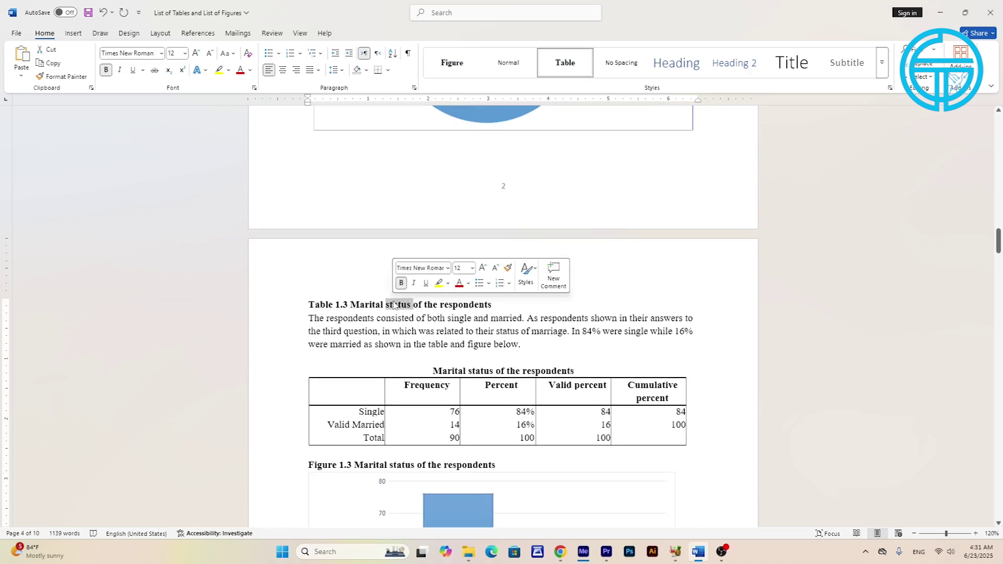
{"action": "triple_click", "coordinate": [394, 303]}
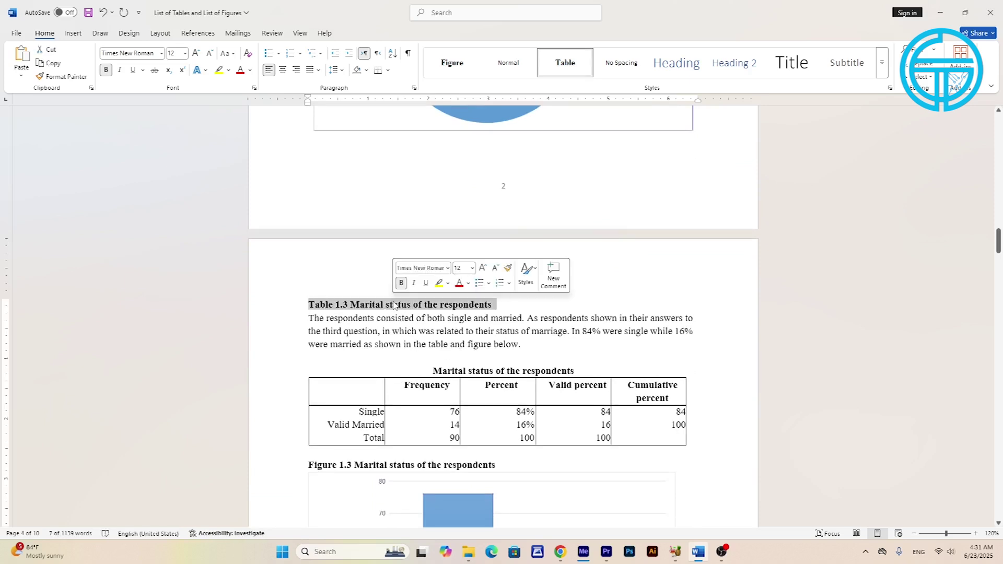
{"action": "scroll", "coordinate": [395, 302], "scroll_direction": "down", "scroll_amount": 2}
{"action": "scroll", "coordinate": [396, 301], "scroll_direction": "down", "scroll_amount": 3}
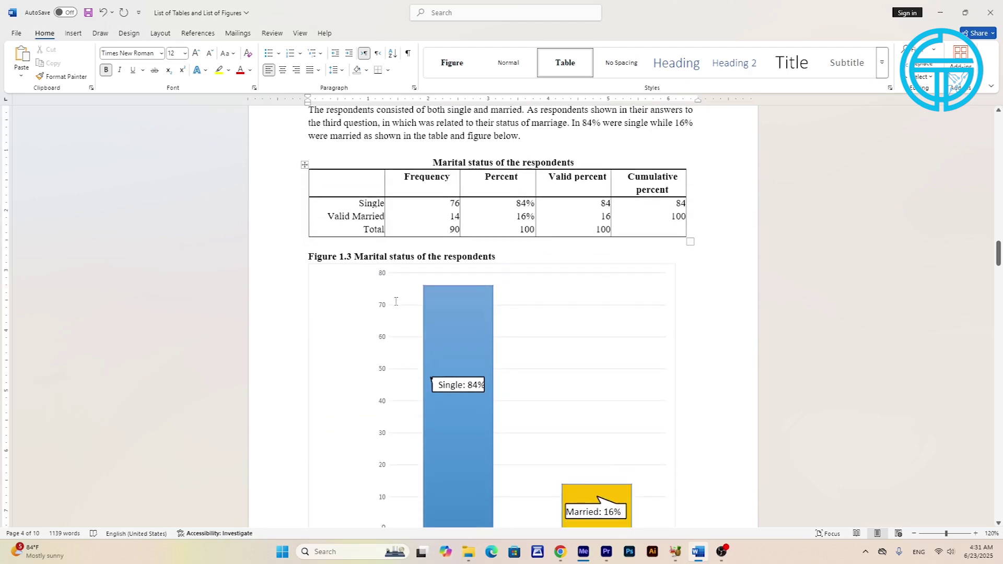
{"action": "scroll", "coordinate": [396, 301], "scroll_direction": "down", "scroll_amount": 5}
{"action": "left_click", "coordinate": [487, 265]}
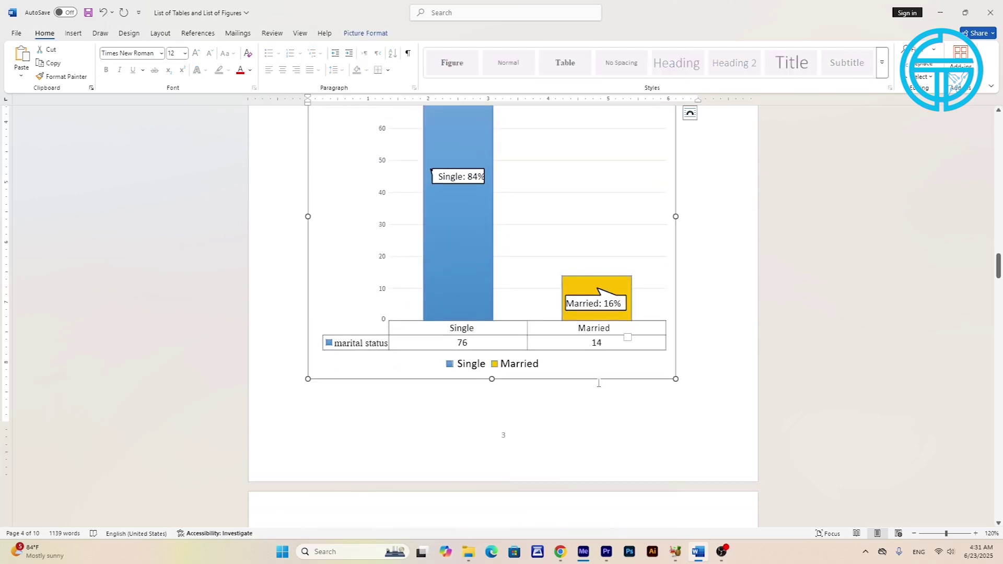
{"action": "left_click", "coordinate": [625, 420]}
{"action": "scroll", "coordinate": [625, 420], "scroll_direction": "down", "scroll_amount": 4}
{"action": "scroll", "coordinate": [625, 421], "scroll_direction": "down", "scroll_amount": 3}
{"action": "scroll", "coordinate": [625, 422], "scroll_direction": "down", "scroll_amount": 1}
{"action": "scroll", "coordinate": [624, 422], "scroll_direction": "down", "scroll_amount": 3}
{"action": "scroll", "coordinate": [625, 422], "scroll_direction": "down", "scroll_amount": 3}
{"action": "scroll", "coordinate": [624, 421], "scroll_direction": "down", "scroll_amount": 3}
{"action": "scroll", "coordinate": [625, 421], "scroll_direction": "down", "scroll_amount": 1}
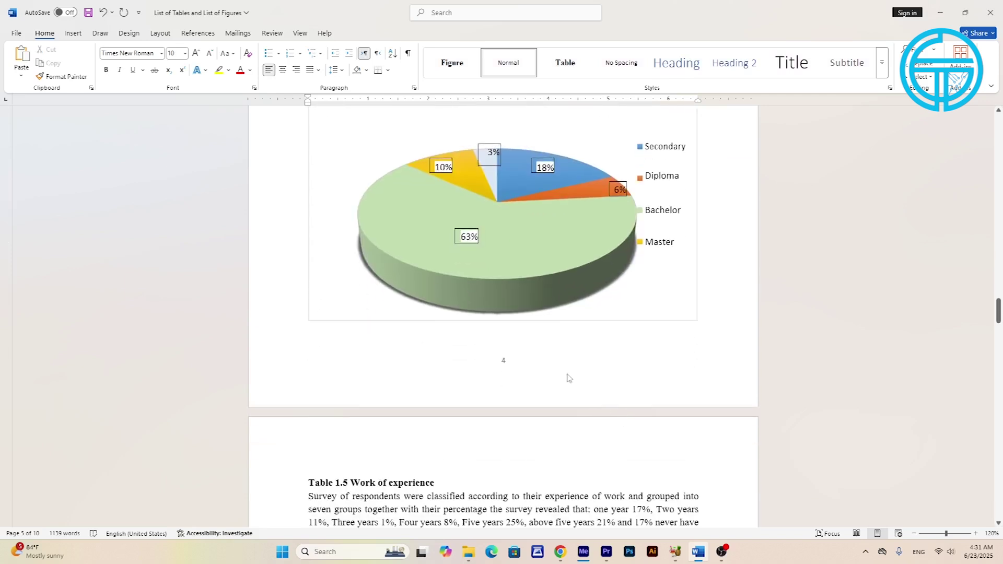
{"action": "left_click", "coordinate": [453, 343]}
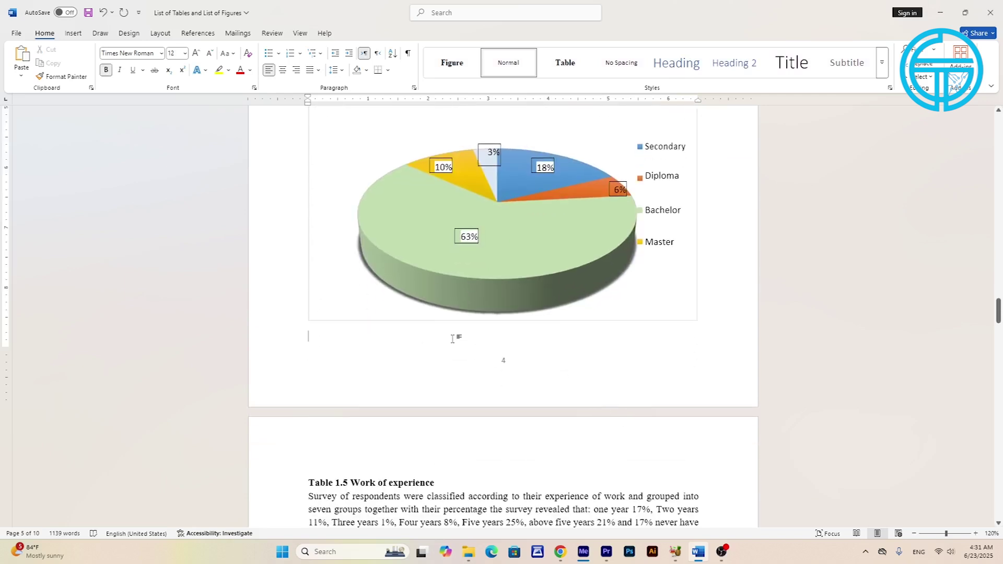
{"action": "scroll", "coordinate": [454, 340], "scroll_direction": "down", "scroll_amount": 1}
{"action": "scroll", "coordinate": [454, 339], "scroll_direction": "down", "scroll_amount": 4}
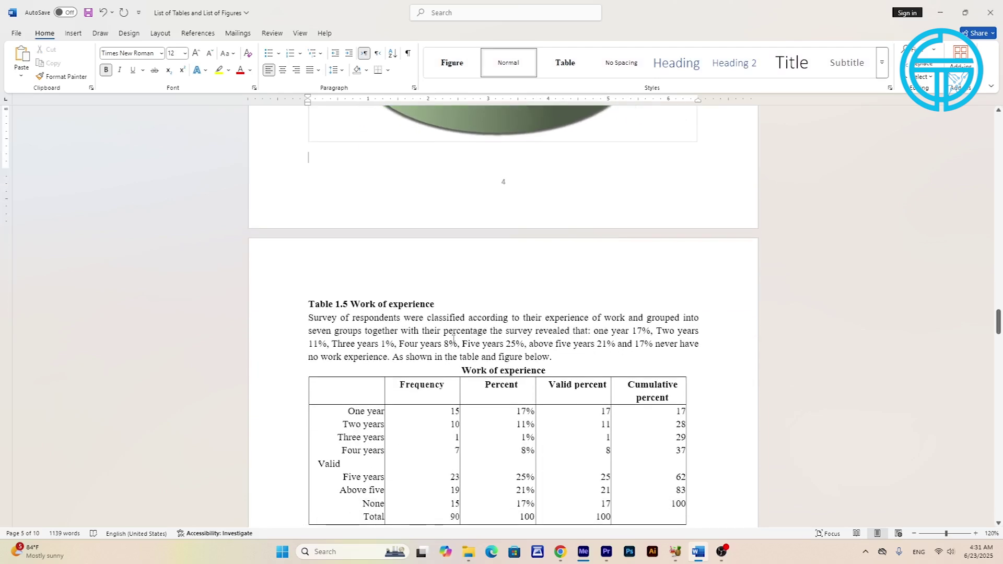
{"action": "scroll", "coordinate": [453, 338], "scroll_direction": "down", "scroll_amount": 2}
{"action": "scroll", "coordinate": [454, 340], "scroll_direction": "down", "scroll_amount": 1}
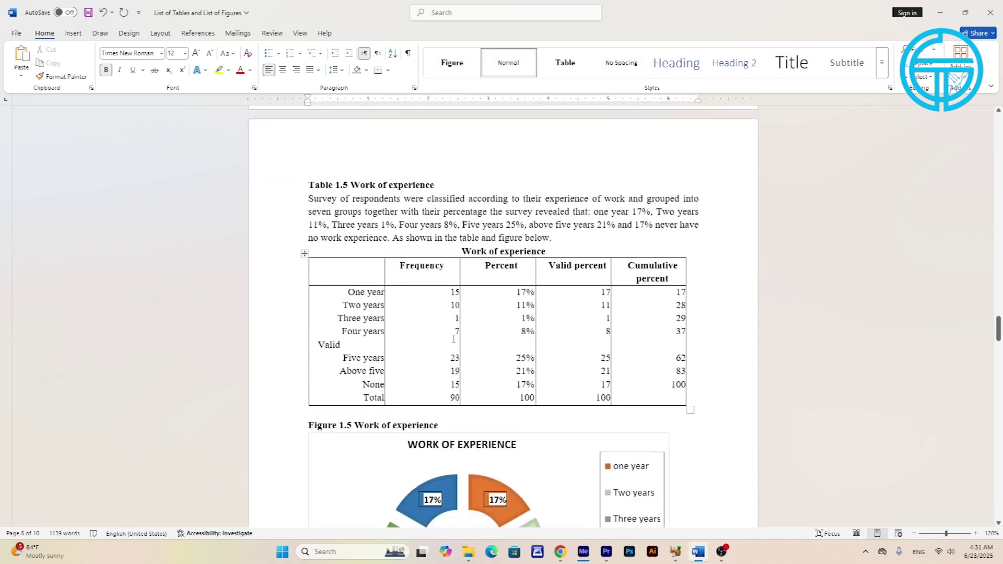
{"action": "scroll", "coordinate": [454, 340], "scroll_direction": "up", "scroll_amount": 3}
{"action": "left_click", "coordinate": [320, 283]}
{"action": "scroll", "coordinate": [361, 339], "scroll_direction": "down", "scroll_amount": 3}
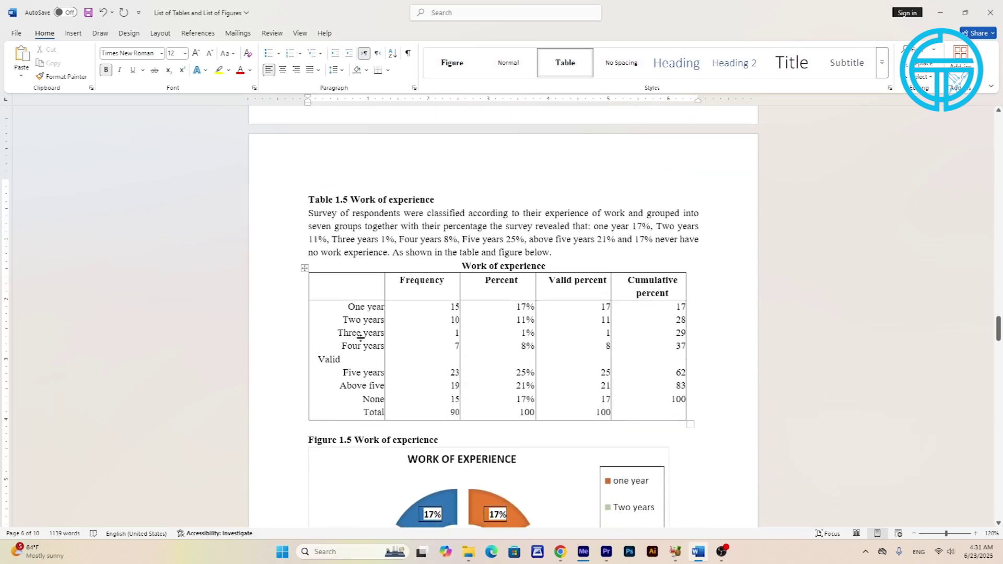
{"action": "scroll", "coordinate": [502, 259], "scroll_direction": "down", "scroll_amount": 2}
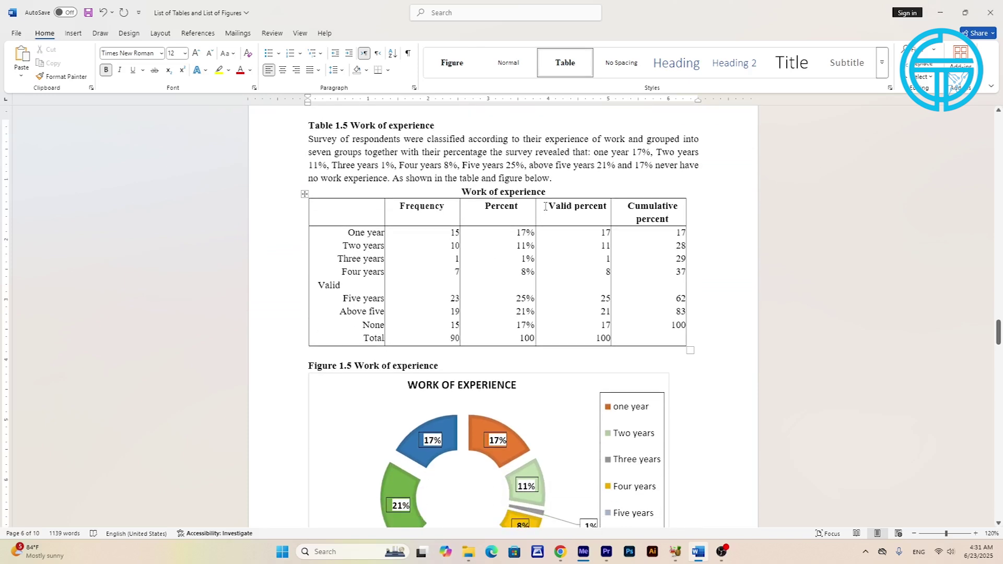
{"action": "mouse_move", "coordinate": [439, 400]}
{"action": "left_click", "coordinate": [392, 389]}
{"action": "scroll", "coordinate": [643, 388], "scroll_direction": "down", "scroll_amount": 5}
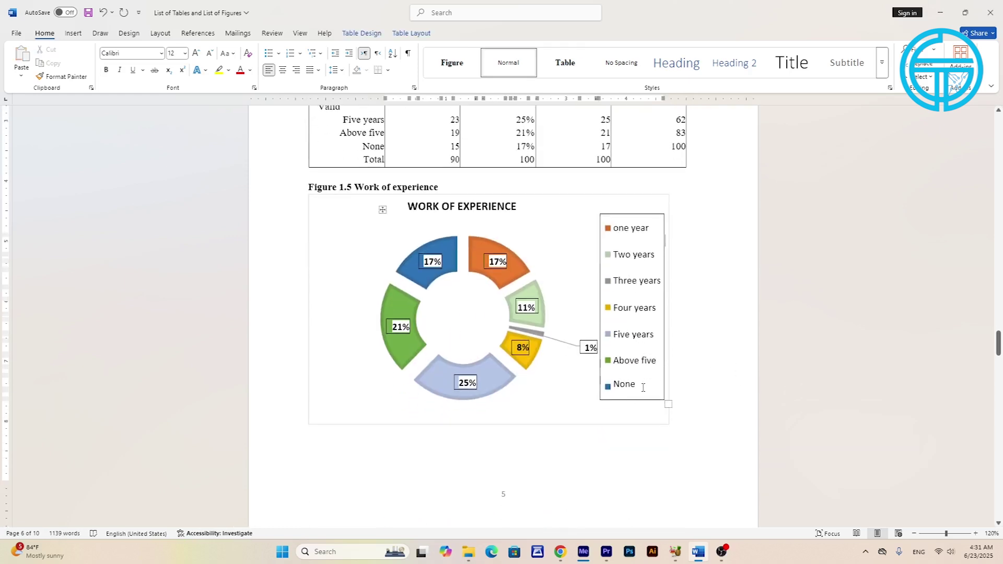
{"action": "left_click", "coordinate": [383, 210]}
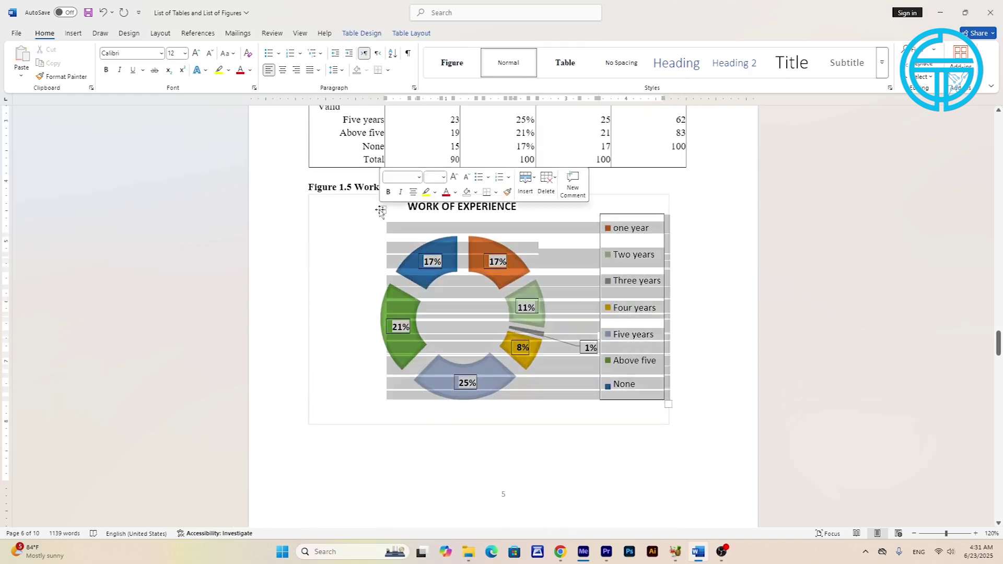
{"action": "left_click", "coordinate": [729, 317]}
{"action": "scroll", "coordinate": [700, 321], "scroll_direction": "down", "scroll_amount": 3}
{"action": "scroll", "coordinate": [703, 324], "scroll_direction": "down", "scroll_amount": 3}
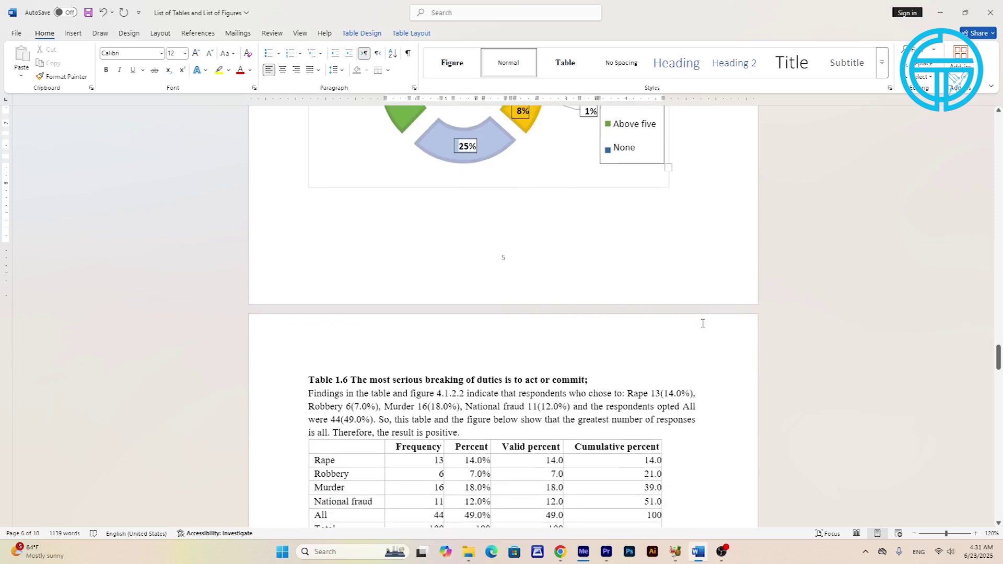
{"action": "scroll", "coordinate": [703, 323], "scroll_direction": "down", "scroll_amount": 3}
{"action": "left_click", "coordinate": [362, 231]}
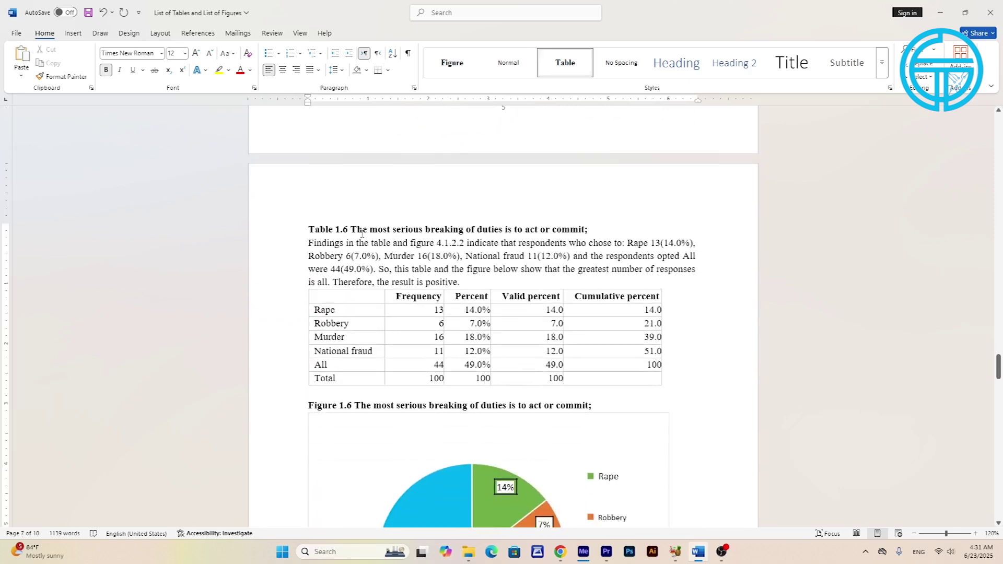
{"action": "scroll", "coordinate": [363, 230], "scroll_direction": "down", "scroll_amount": 1}
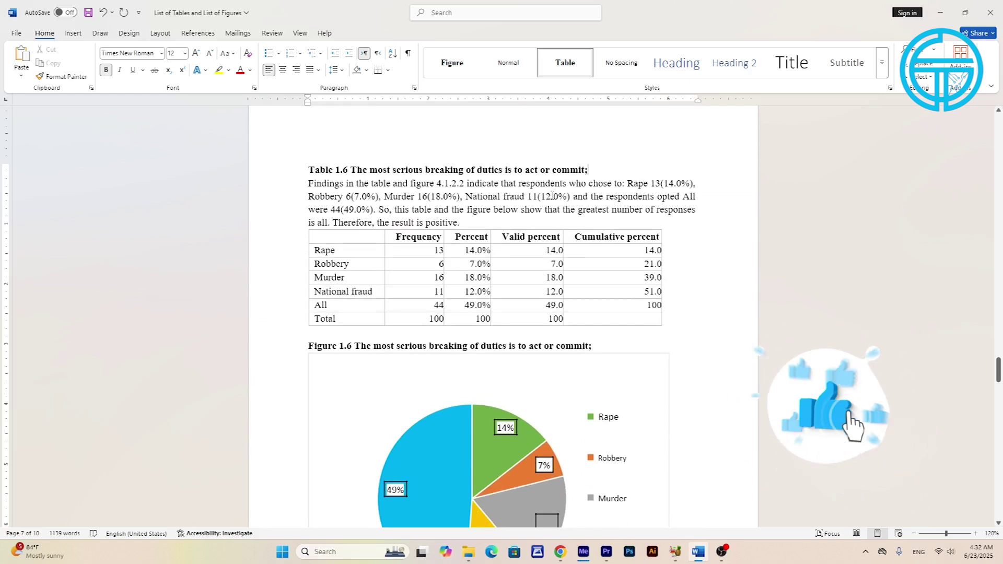
{"action": "left_click_drag", "start_coordinate": [303, 225], "coordinate": [286, 172]}
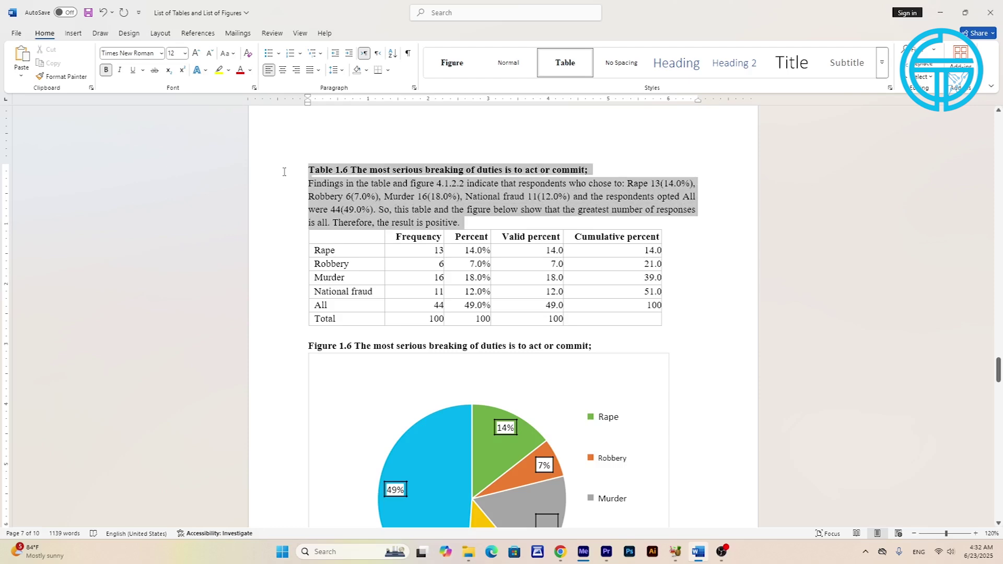
{"action": "left_click", "coordinate": [633, 212]}
{"action": "scroll", "coordinate": [601, 209], "scroll_direction": "down", "scroll_amount": 3}
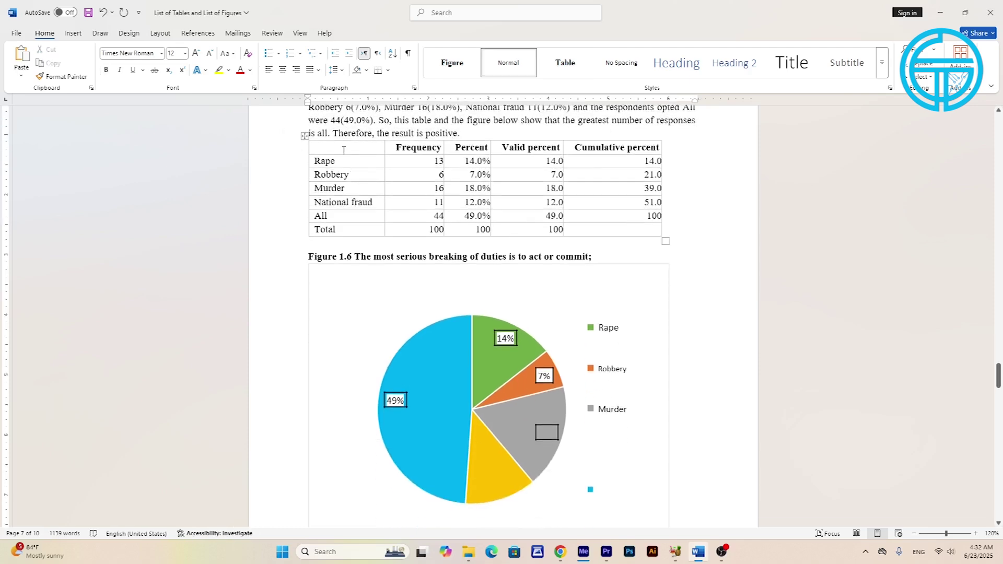
{"action": "left_click_drag", "start_coordinate": [349, 156], "coordinate": [574, 210]}
{"action": "left_click", "coordinate": [674, 239]}
{"action": "scroll", "coordinate": [674, 240], "scroll_direction": "down", "scroll_amount": 2}
{"action": "scroll", "coordinate": [670, 238], "scroll_direction": "down", "scroll_amount": 6}
{"action": "scroll", "coordinate": [670, 238], "scroll_direction": "down", "scroll_amount": 8}
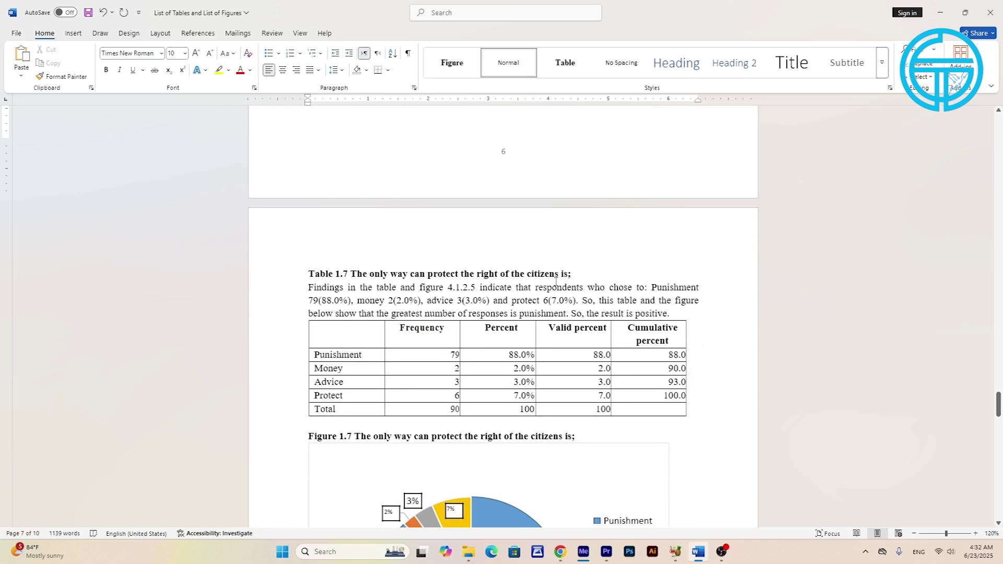
{"action": "scroll", "coordinate": [556, 282], "scroll_direction": "down", "scroll_amount": 5}
{"action": "scroll", "coordinate": [556, 282], "scroll_direction": "down", "scroll_amount": 6}
{"action": "scroll", "coordinate": [556, 282], "scroll_direction": "down", "scroll_amount": 1}
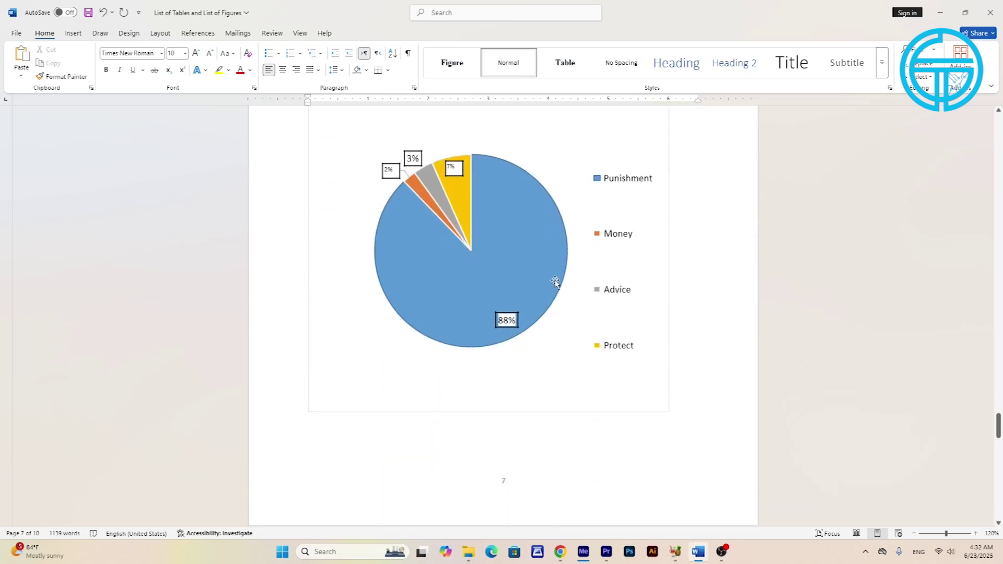
{"action": "scroll", "coordinate": [556, 281], "scroll_direction": "down", "scroll_amount": 6}
{"action": "scroll", "coordinate": [556, 281], "scroll_direction": "down", "scroll_amount": 5}
{"action": "scroll", "coordinate": [557, 281], "scroll_direction": "down", "scroll_amount": 5}
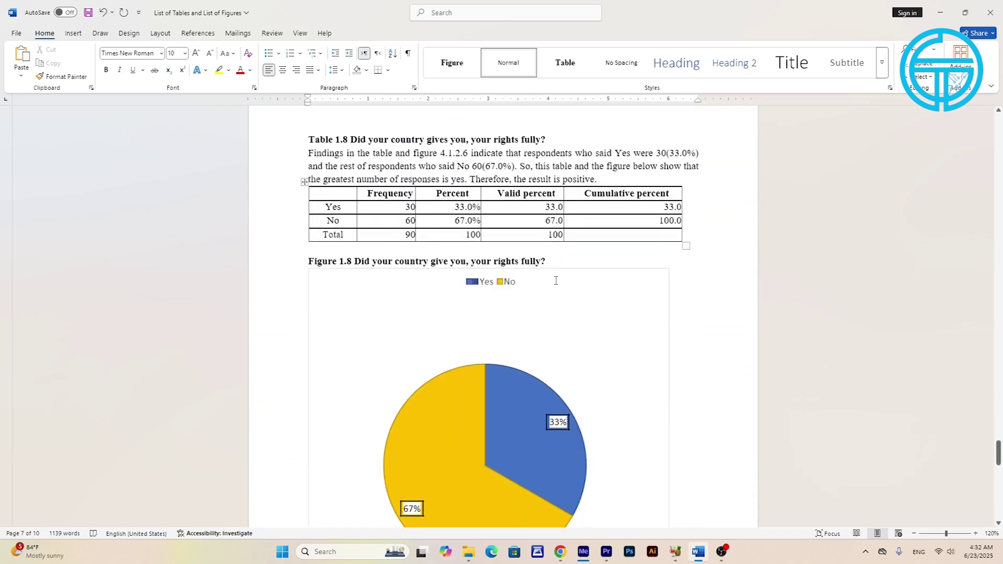